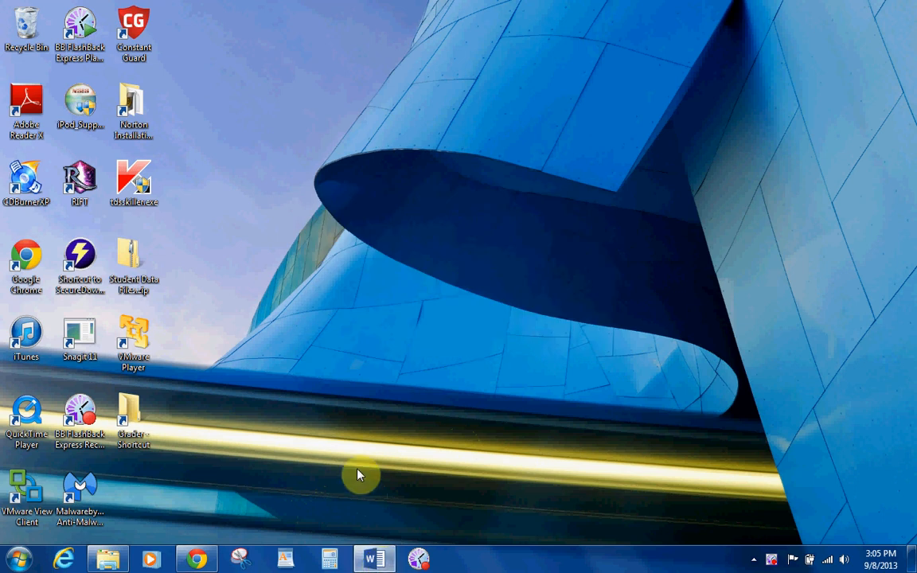
Switch to Word and browse the computer for an existing document to open.
left_click(377, 560)
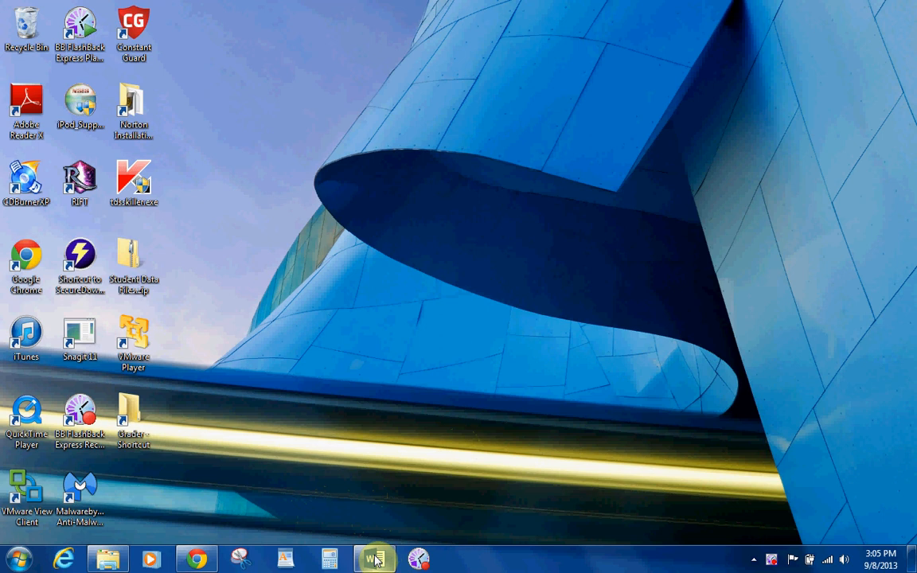
mouse_move(379, 552)
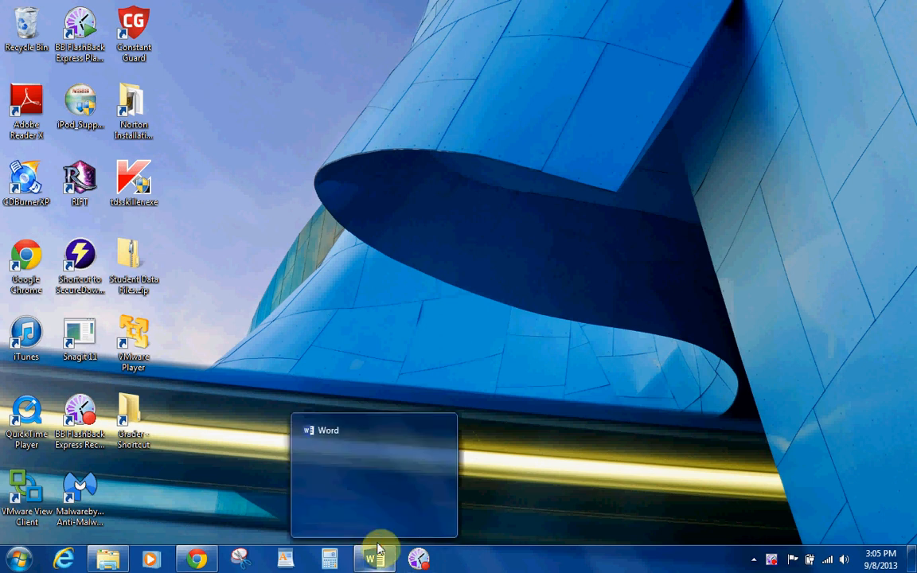
left_click(374, 518)
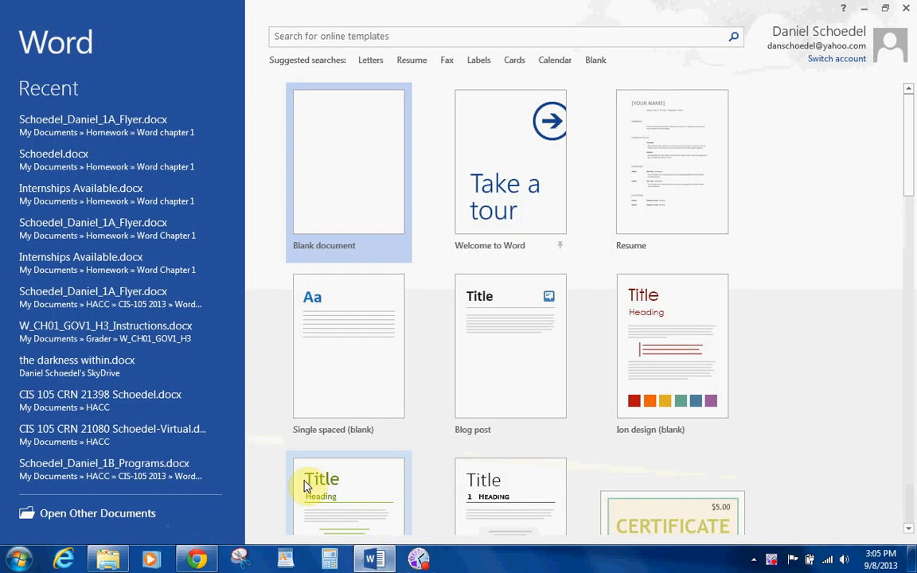
left_click(98, 519)
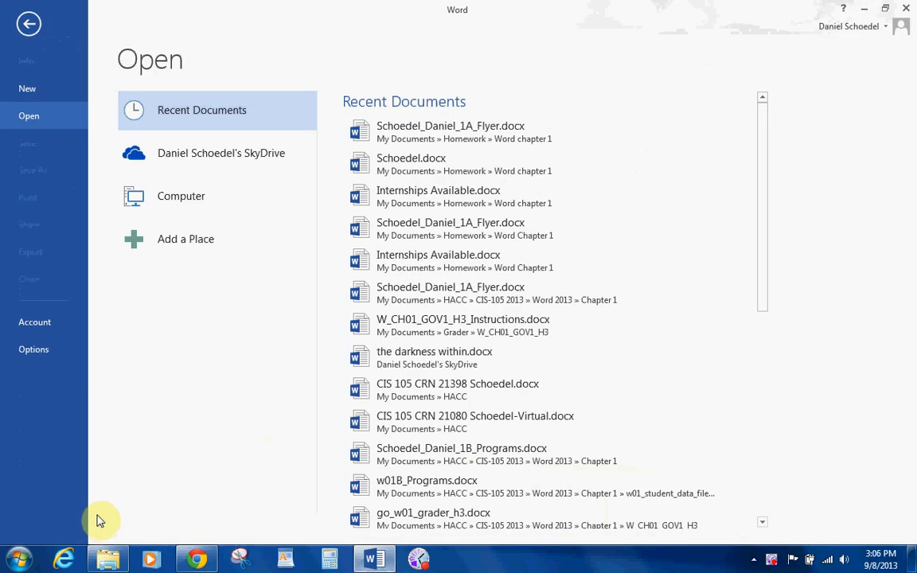
left_click(176, 201)
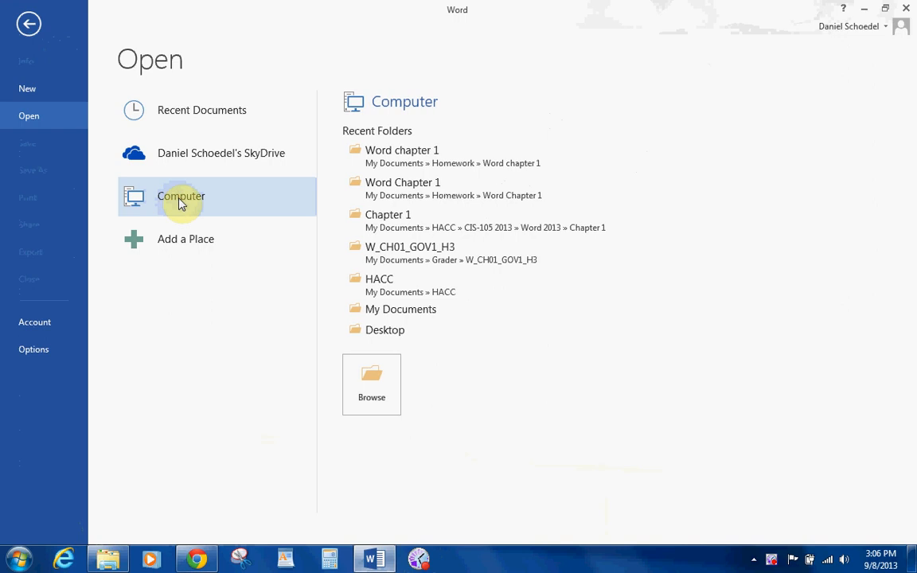
left_click(366, 378)
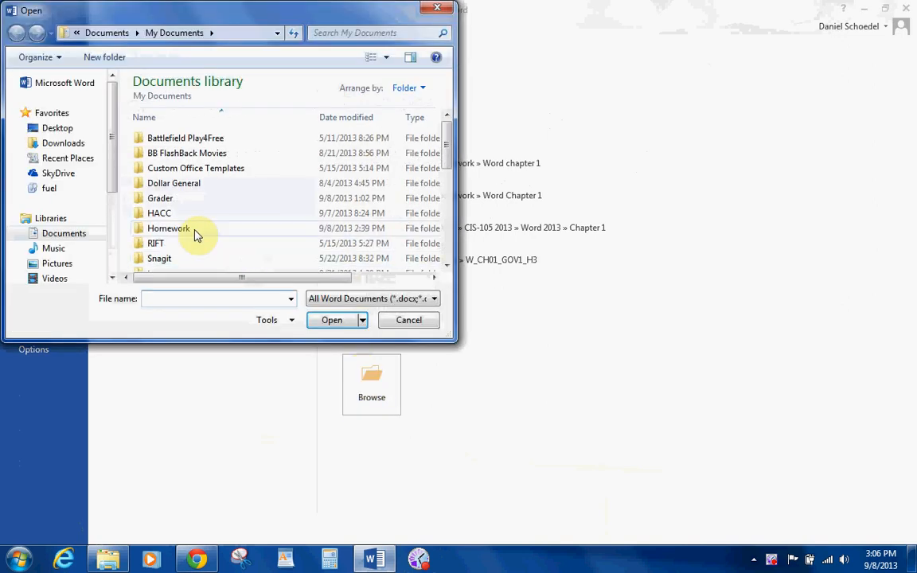
Open w01B_Programs.docx from HACC > CIS-105 2013 > Word 2013 > Chapter 1 > w01_student_data_files.
double_click(159, 212)
double_click(157, 139)
double_click(171, 182)
left_click(168, 142)
double_click(170, 145)
double_click(172, 171)
left_click(173, 146)
double_click(174, 146)
left_click(174, 169)
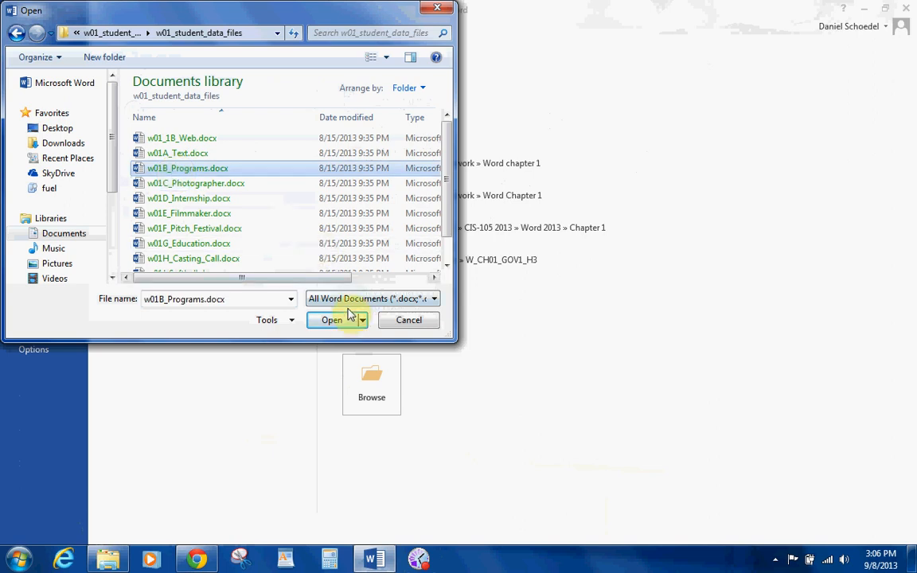
left_click(332, 321)
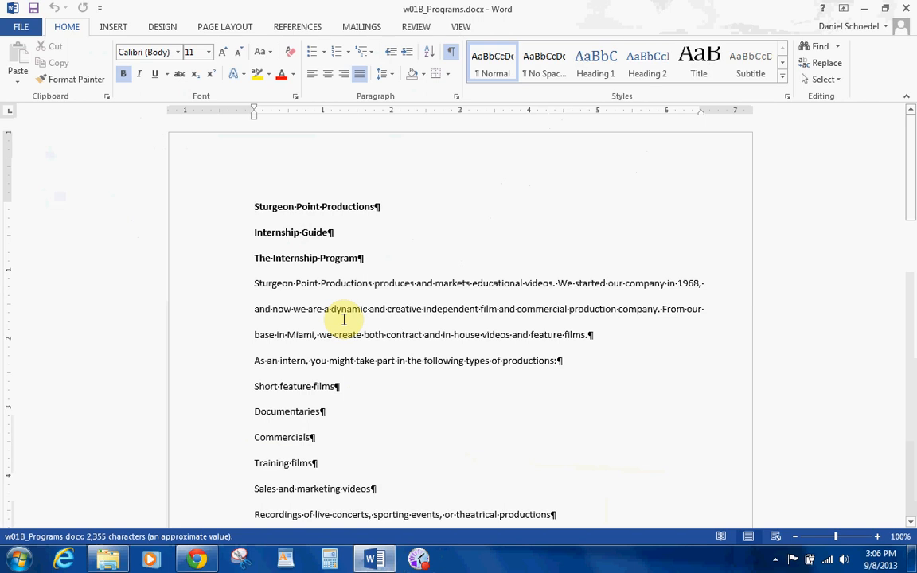
Start saving a copy of the document on the computer, choosing the Homework > Word chapter 1 folder as its location.
left_click(22, 32)
left_click(41, 143)
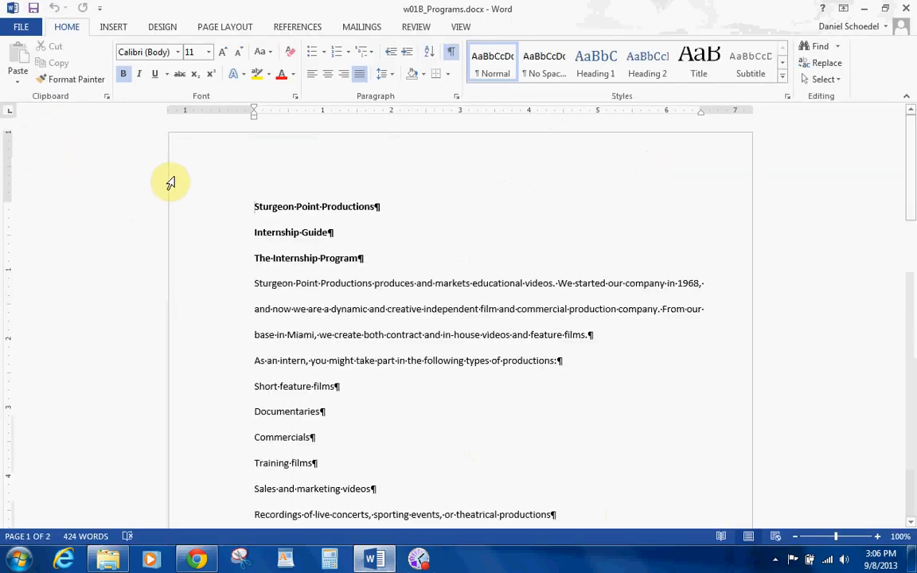
left_click(25, 30)
left_click(40, 169)
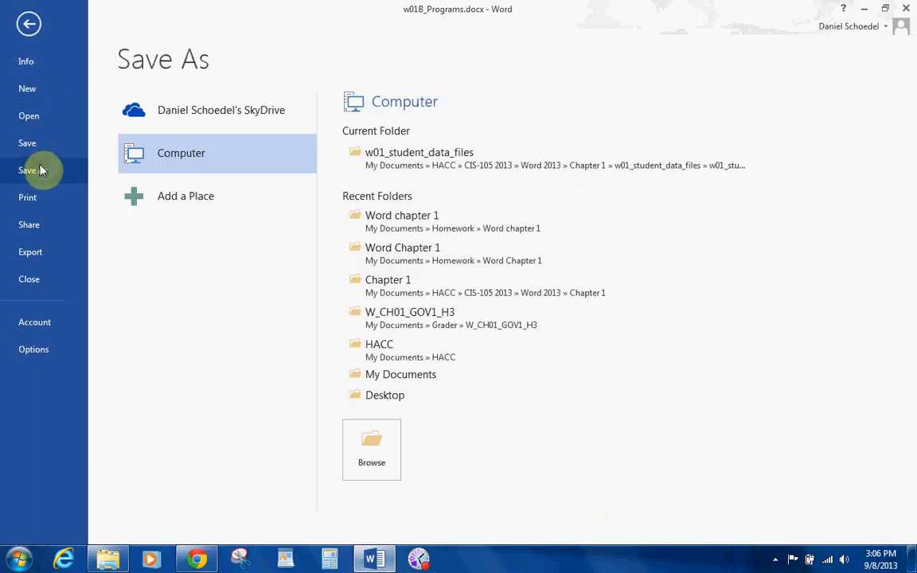
left_click(373, 433)
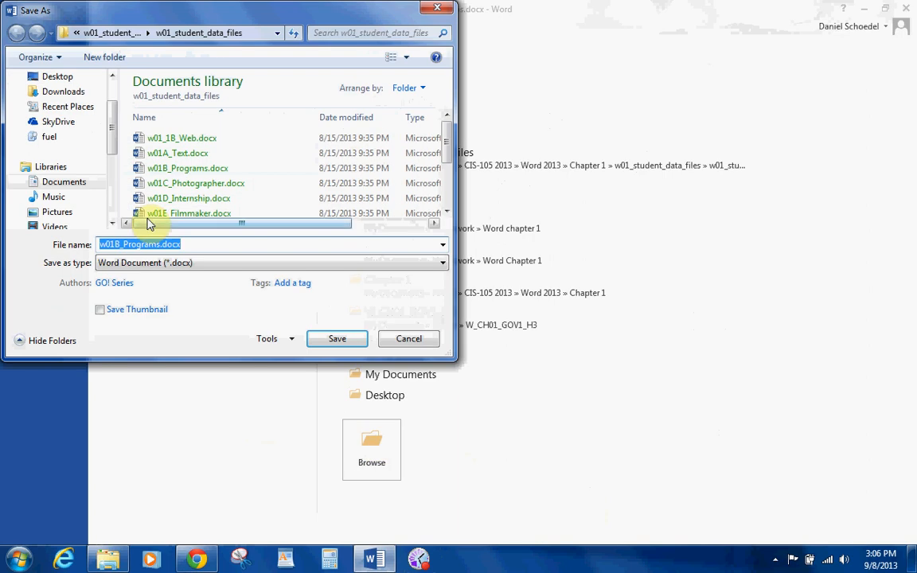
left_click(64, 112)
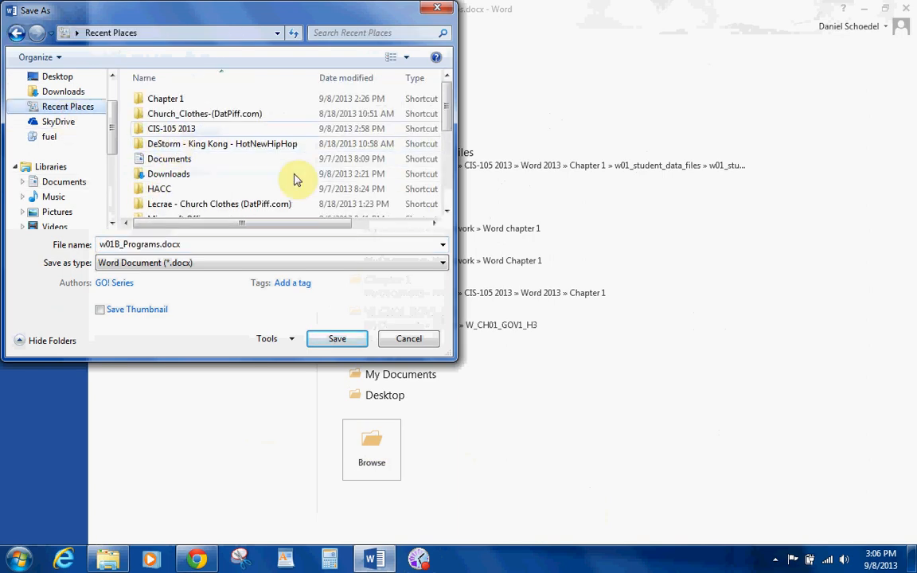
left_click(448, 213)
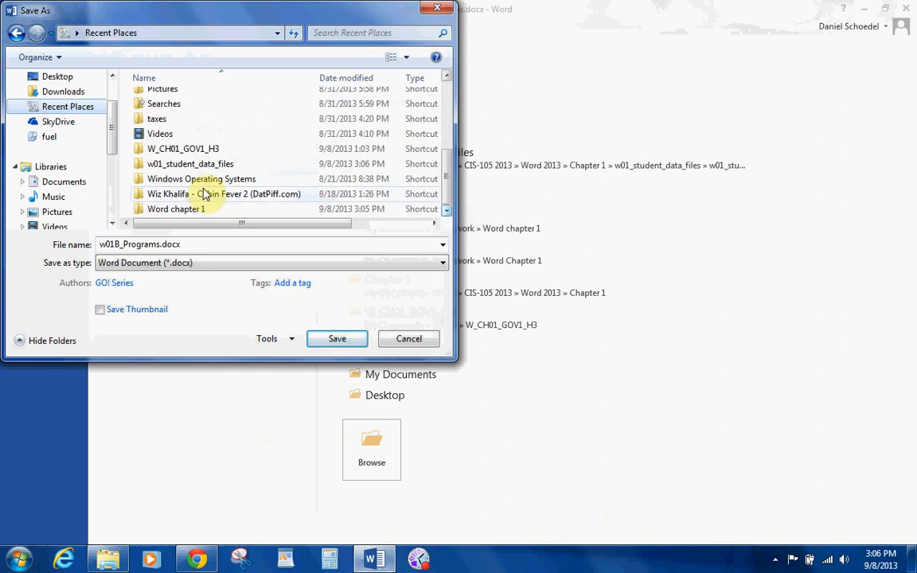
left_click(169, 217)
double_click(169, 213)
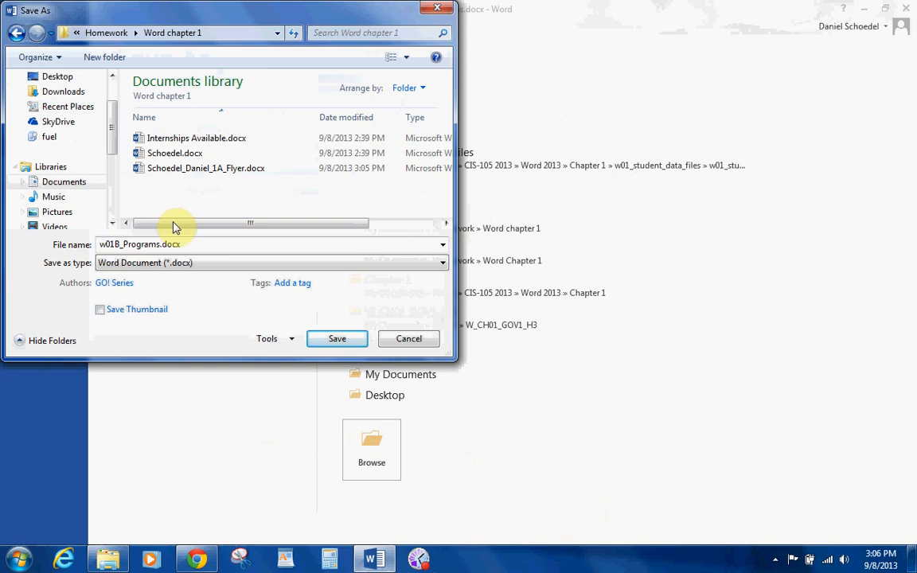
Name the copy with the student's last and first names followed by _1B_programs, and save it as a Word document.
left_click(192, 280)
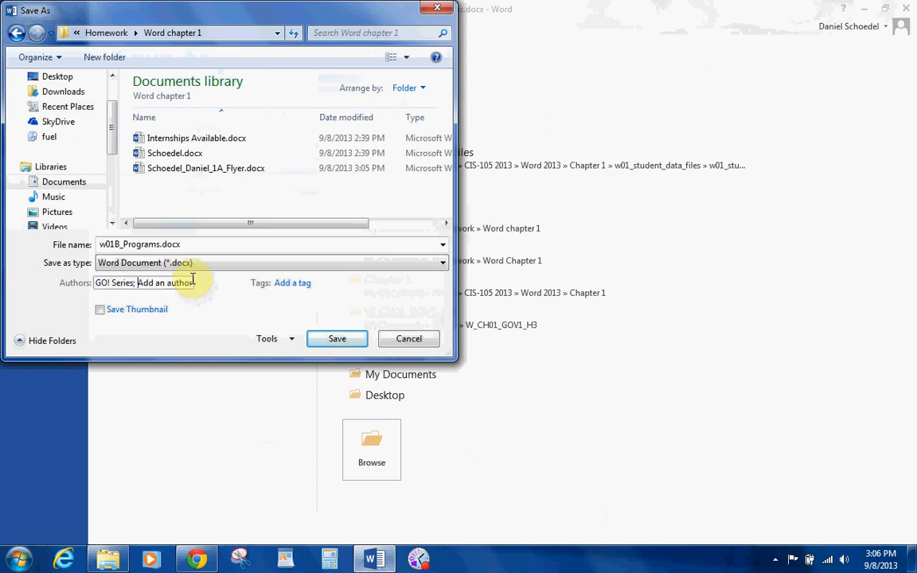
double_click(179, 245)
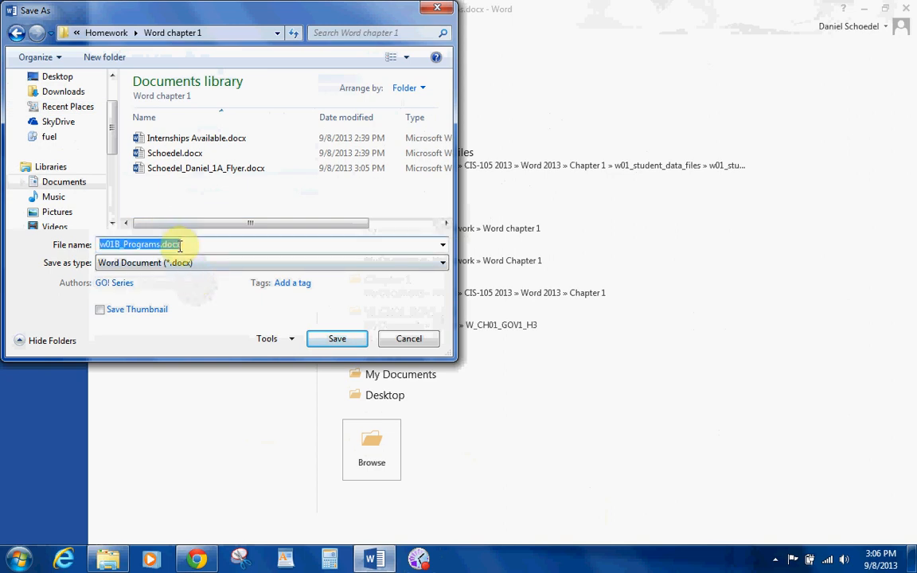
type("Schoedel_")
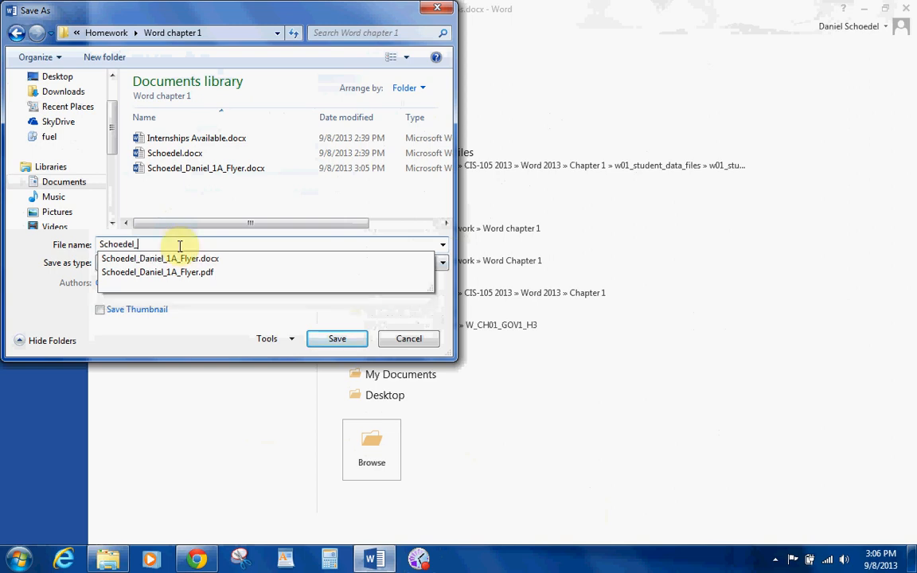
type("Daniel")
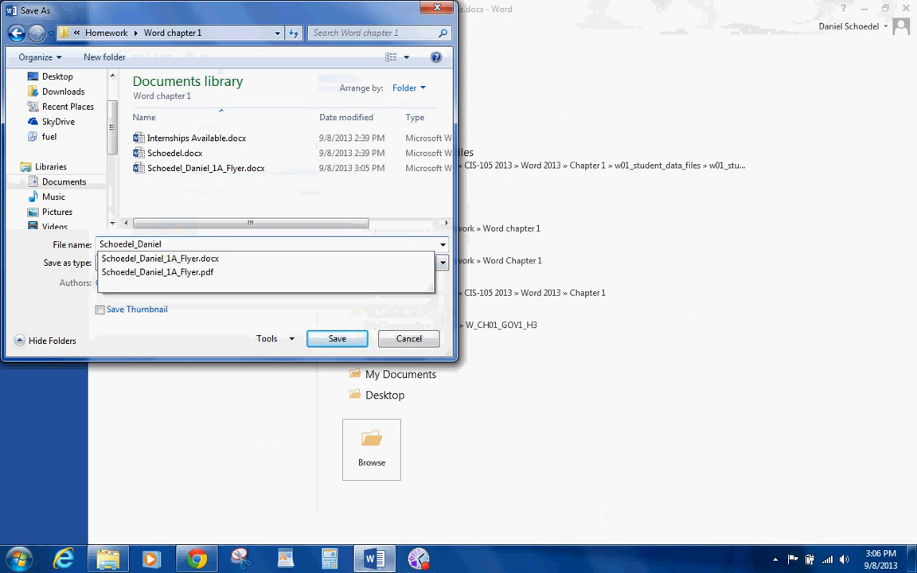
type("_1B_programs")
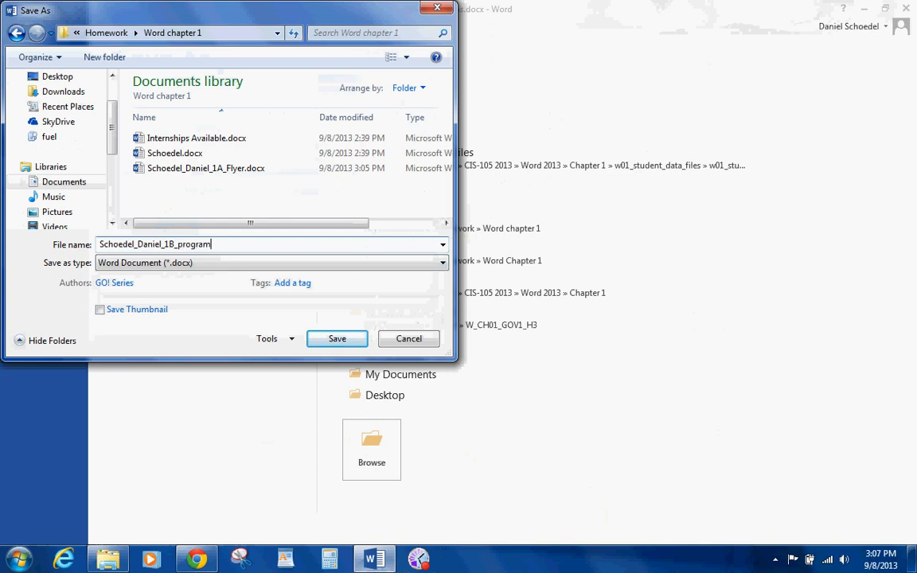
left_click(316, 341)
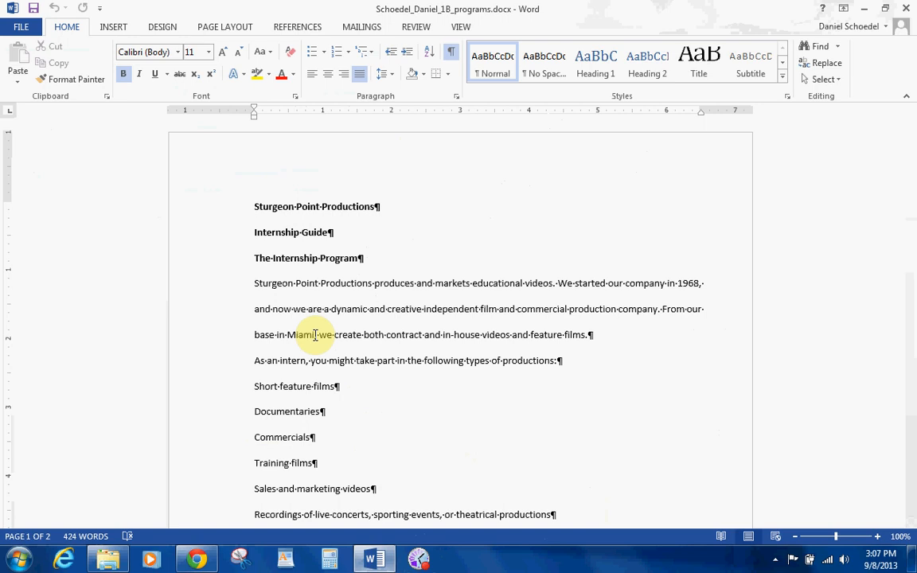
Set the left and right page margins to 1" for the whole document using custom margins.
left_click(211, 28)
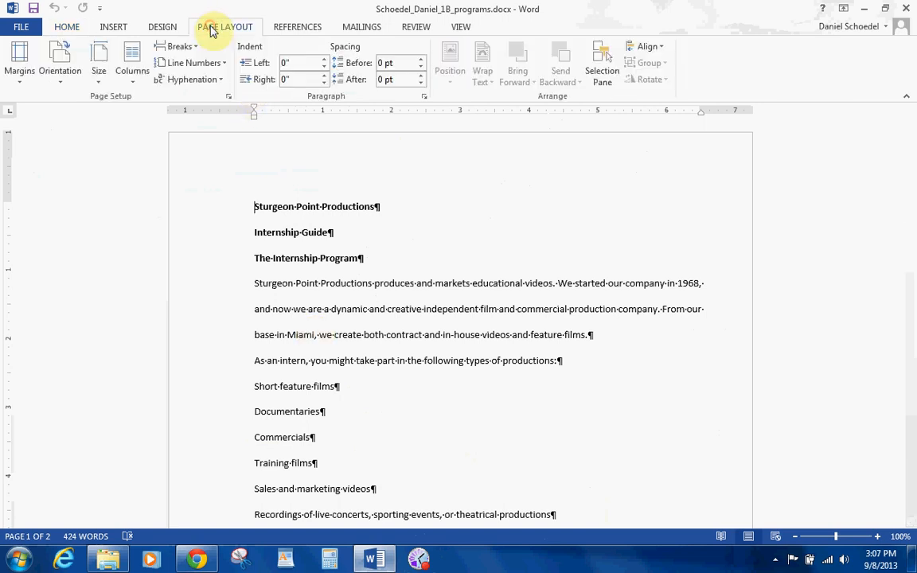
left_click(21, 80)
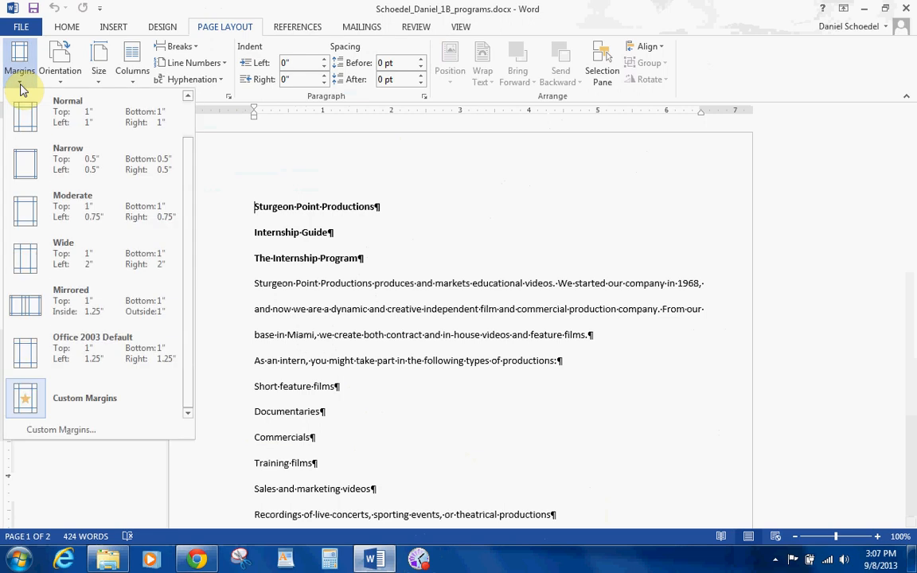
left_click(68, 430)
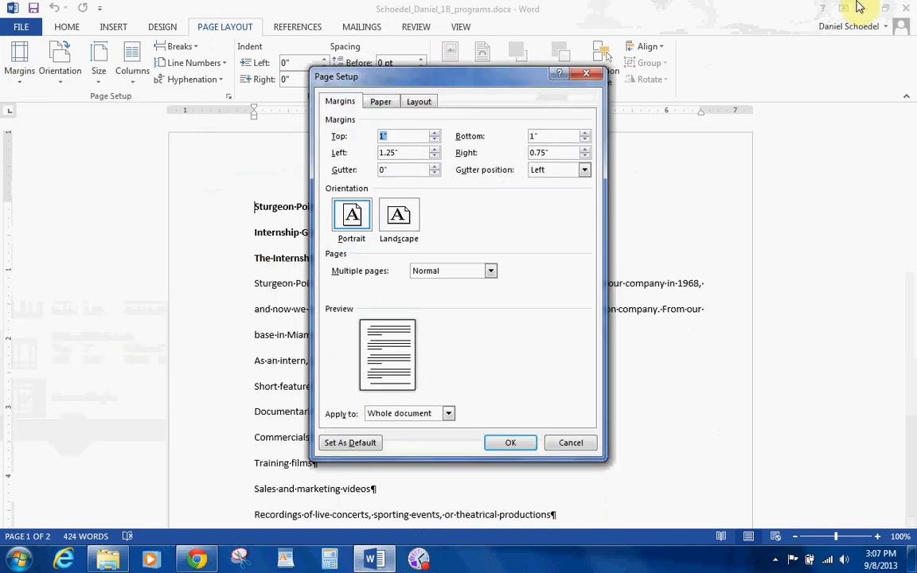
left_click(434, 157)
left_click(434, 157)
left_click(434, 156)
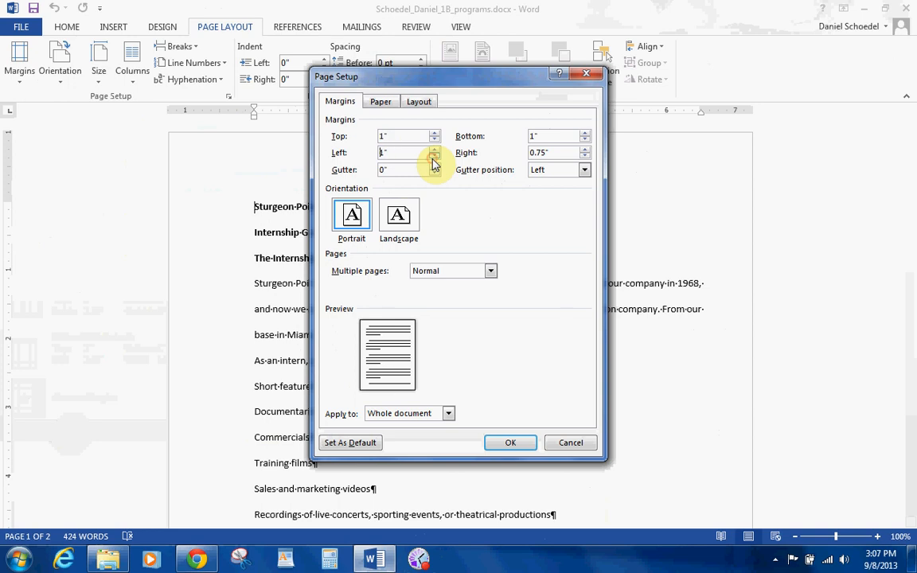
left_click(585, 148)
left_click(585, 148)
left_click(585, 148)
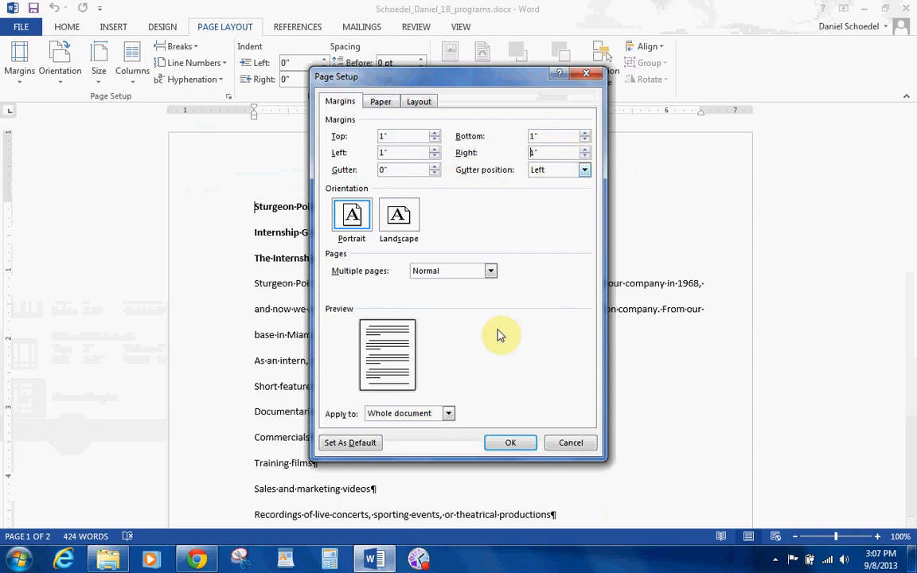
left_click(510, 444)
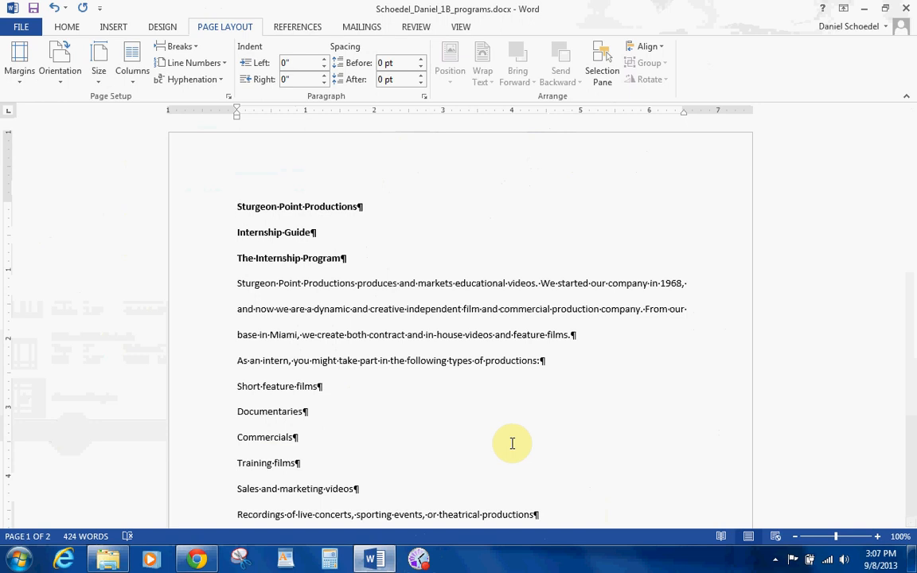
Open the footer on the document's first page for editing.
left_click(459, 27)
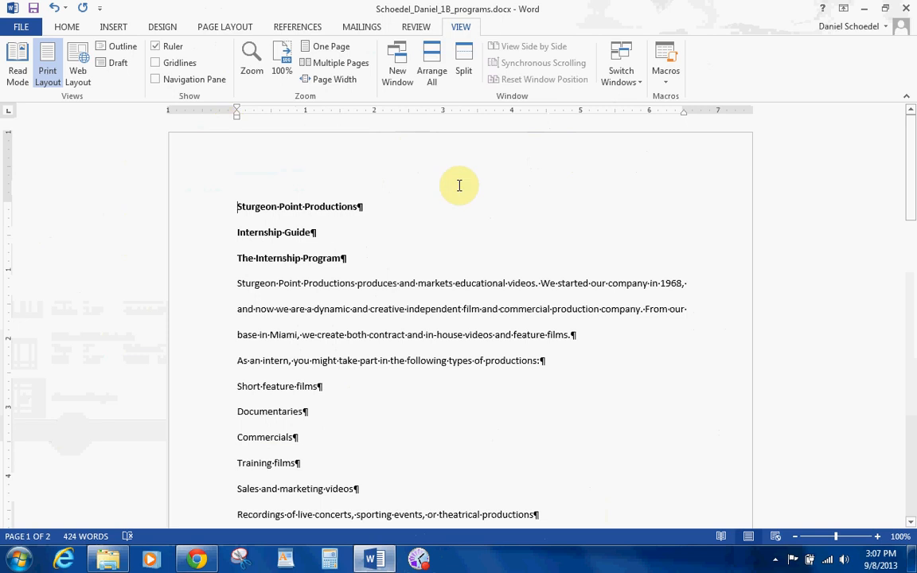
left_click(113, 28)
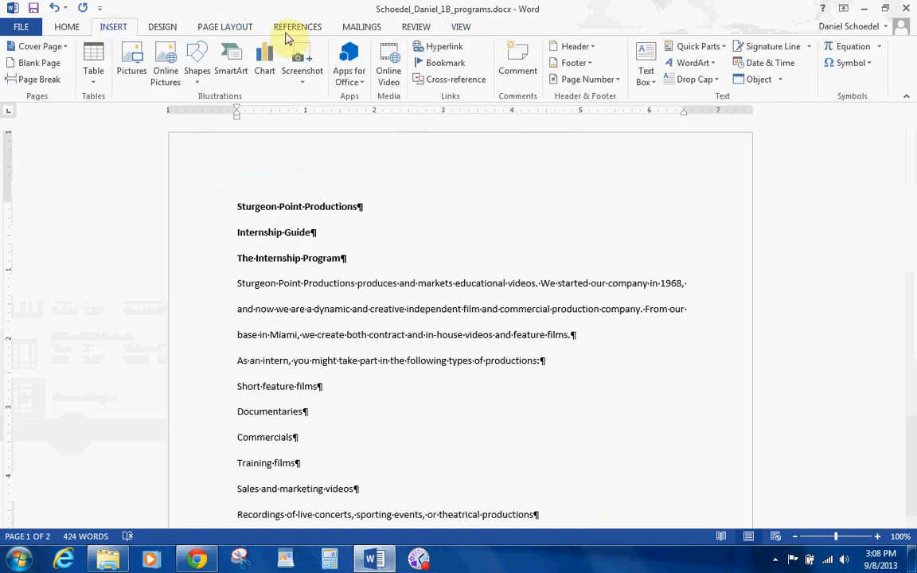
left_click(574, 63)
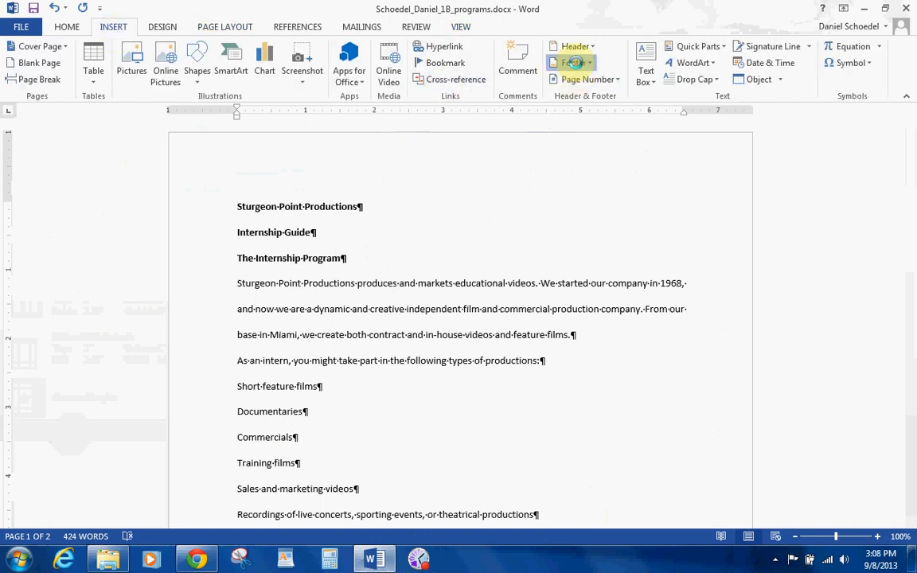
left_click(473, 427)
scroll(913, 489, "down", 10)
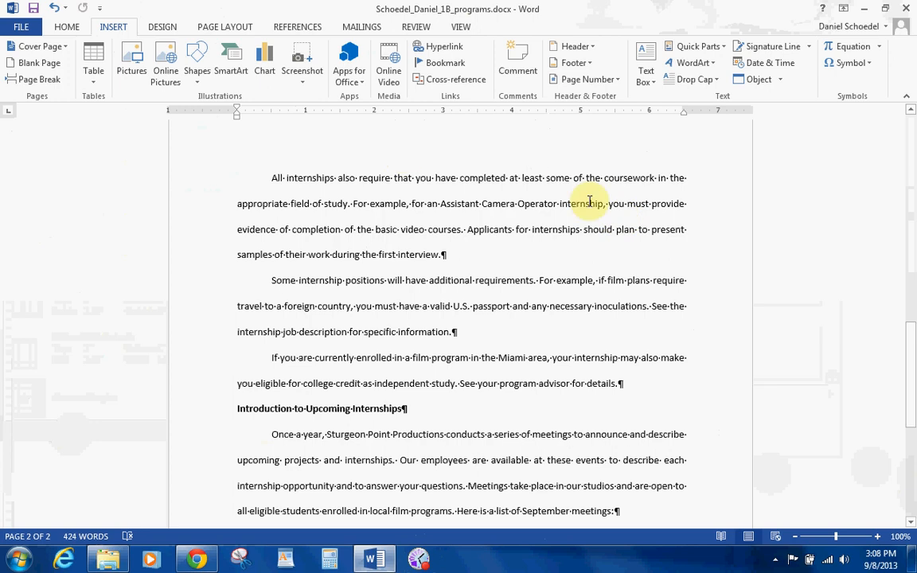
left_click(910, 111)
left_click(910, 112)
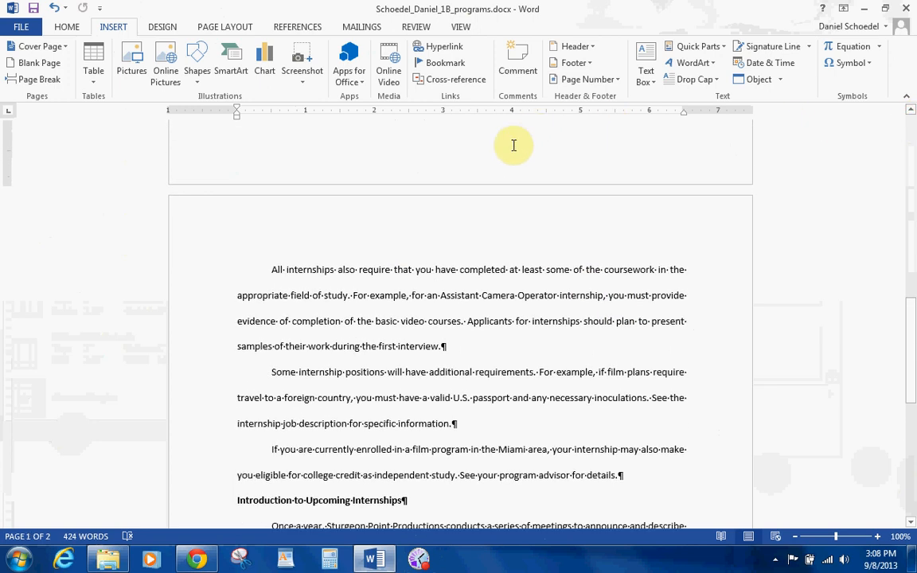
left_click(513, 163)
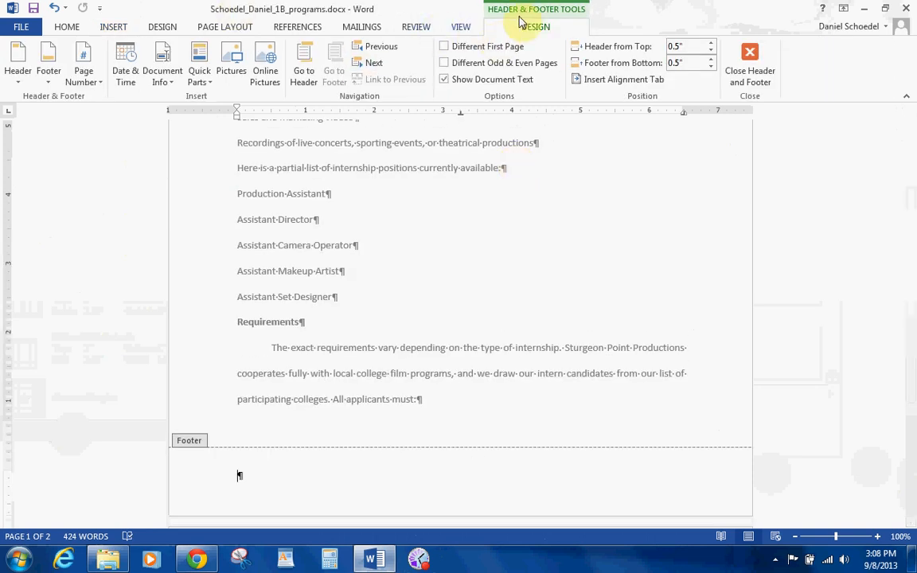
Insert a FileName field in the footer with no special format and no path.
left_click(198, 64)
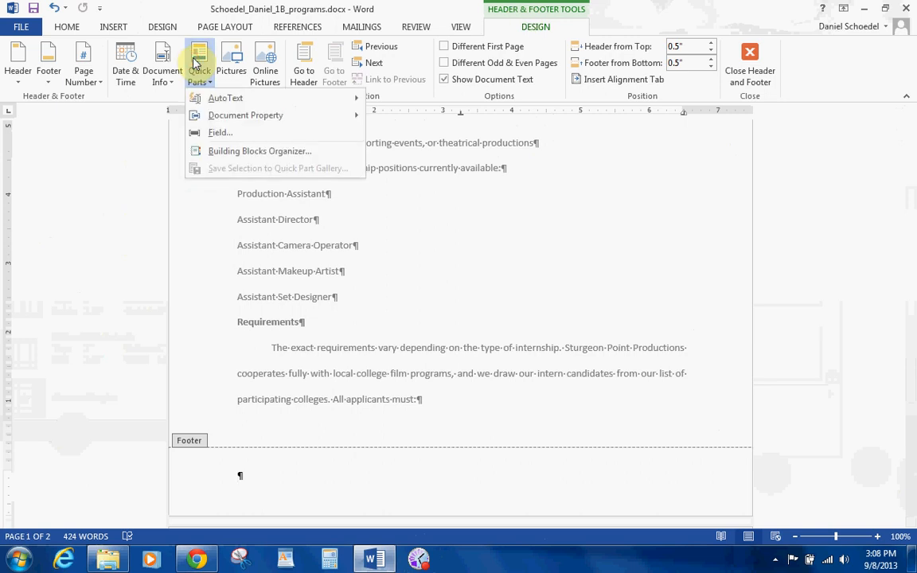
left_click(216, 132)
left_click_drag(325, 217, 326, 255)
left_click(265, 228)
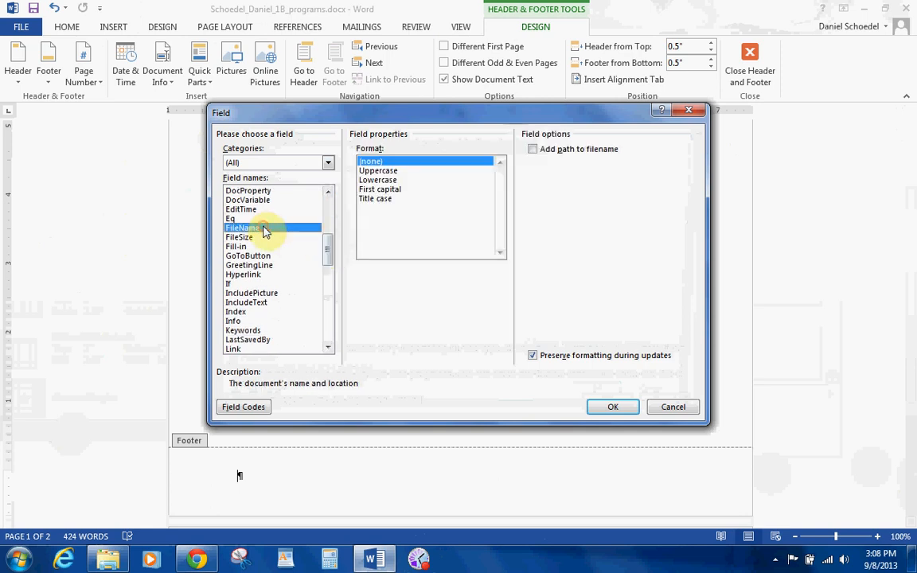
left_click(611, 408)
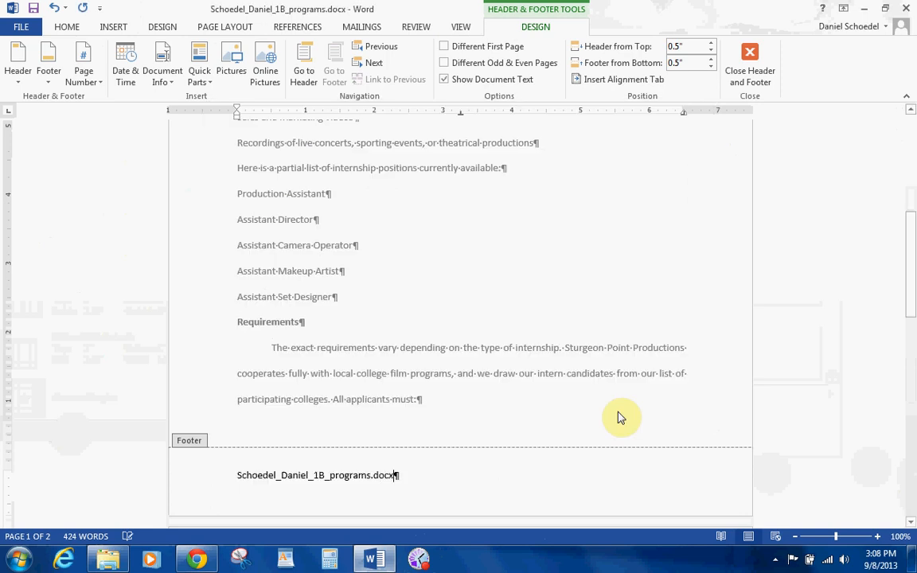
Close the footer and left-align all the text in the document.
left_click(750, 72)
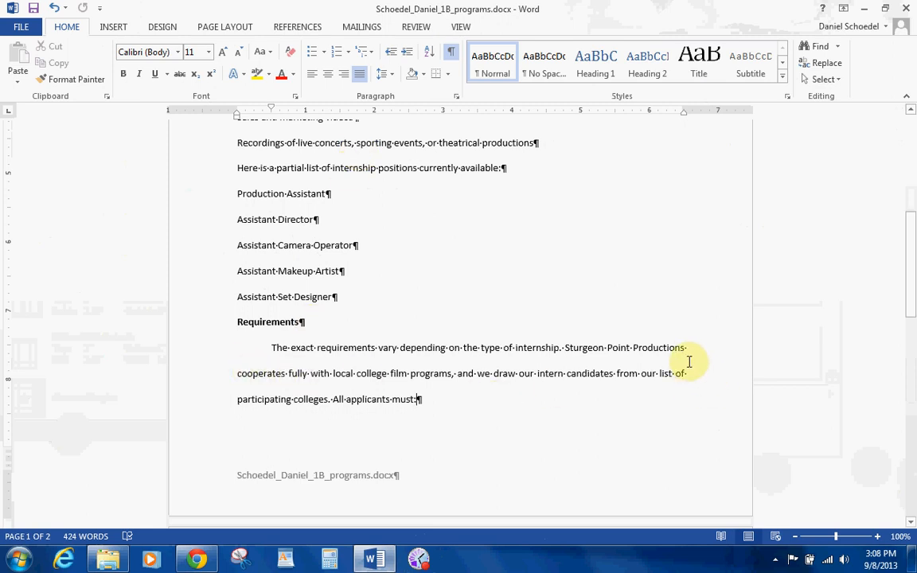
key("ctrl+a")
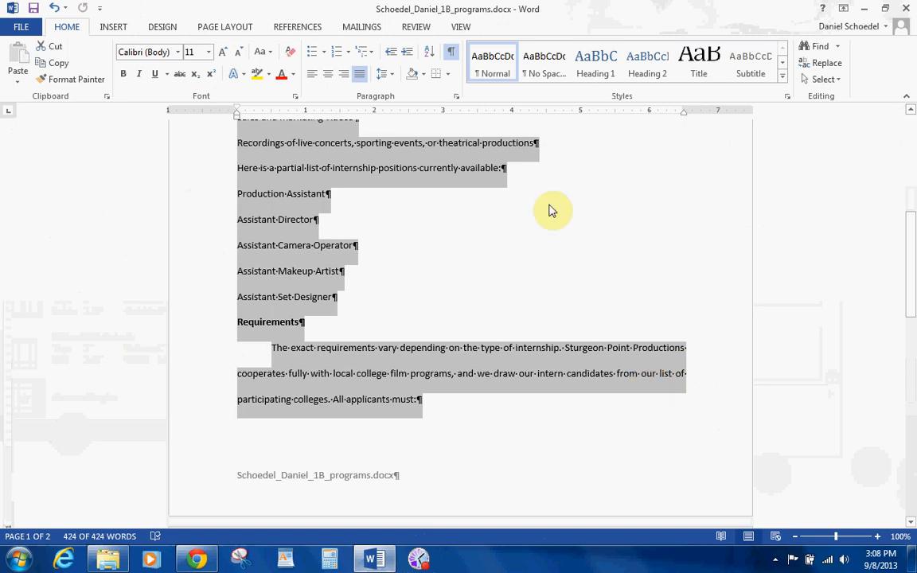
left_click(315, 80)
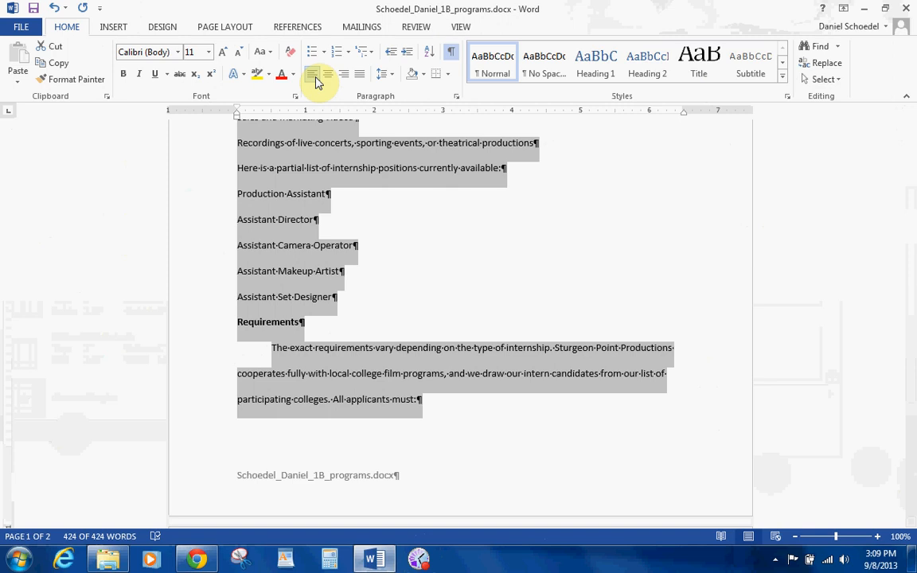
Set the font size of the first title line, Sturgeon Point Productions, to 40.
key("ctrl+Home")
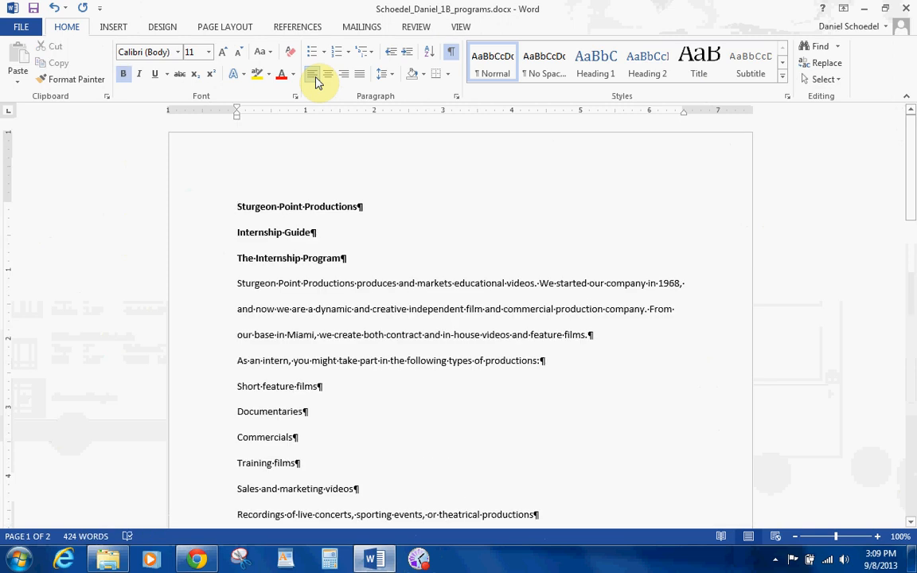
left_click(236, 208)
left_click_drag(235, 208, 374, 205)
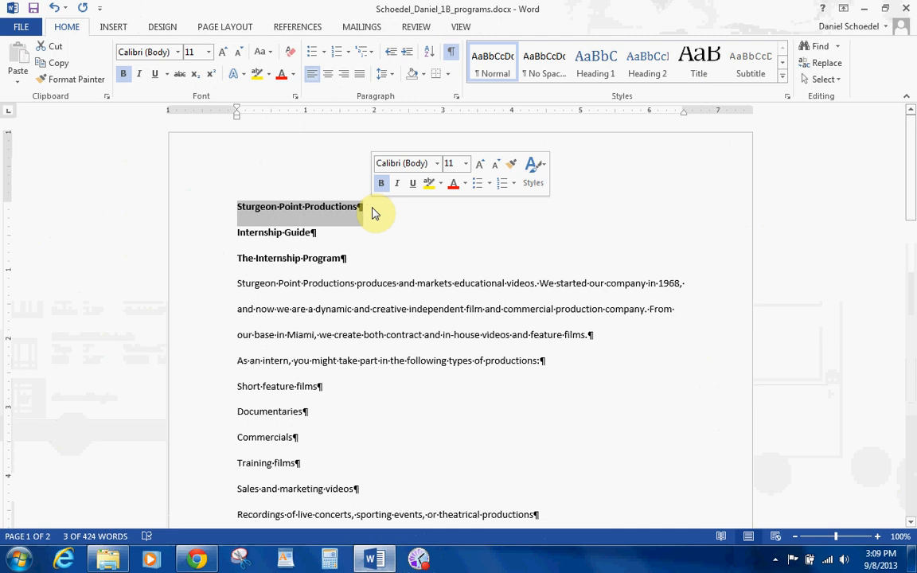
left_click(191, 53)
type("40")
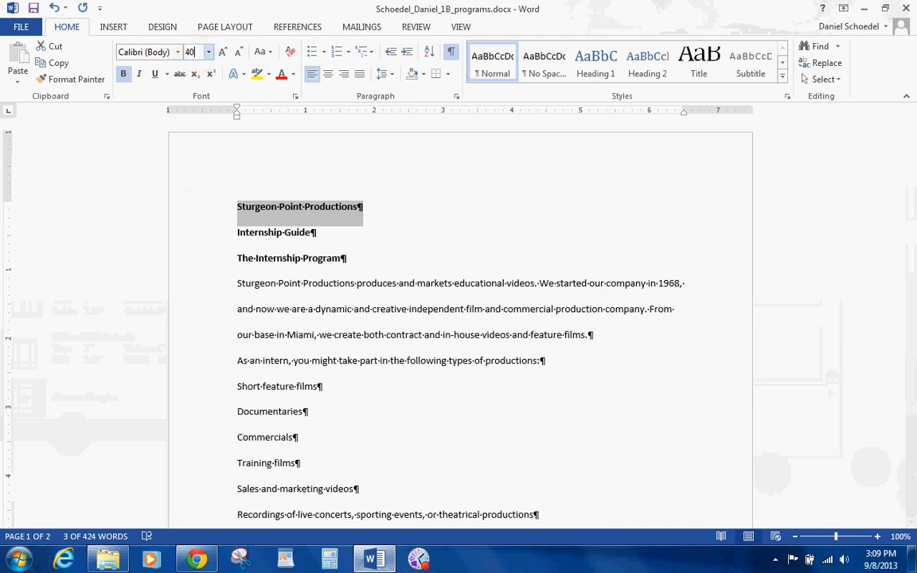
key("Return")
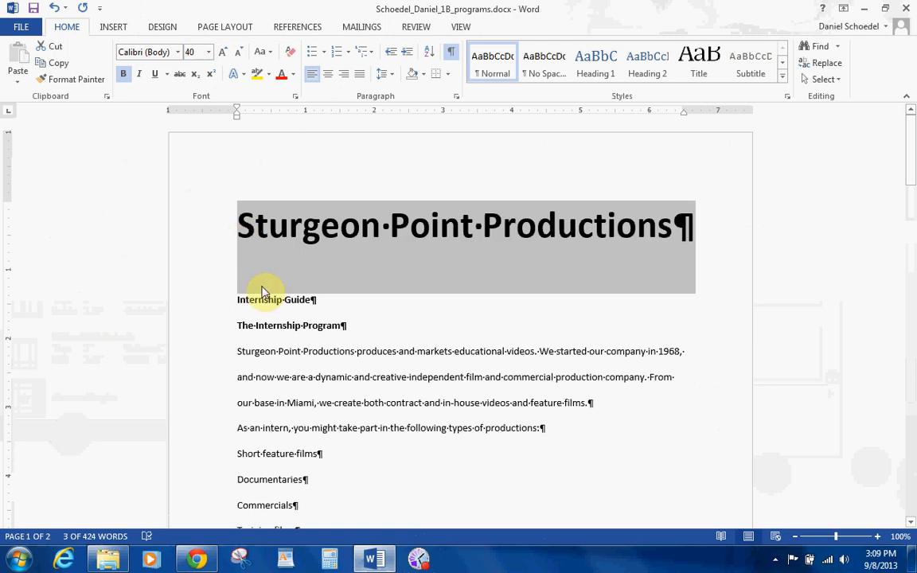
Set the font size of the second title line, Internship Guide, to 26.
left_click_drag(234, 300, 314, 301)
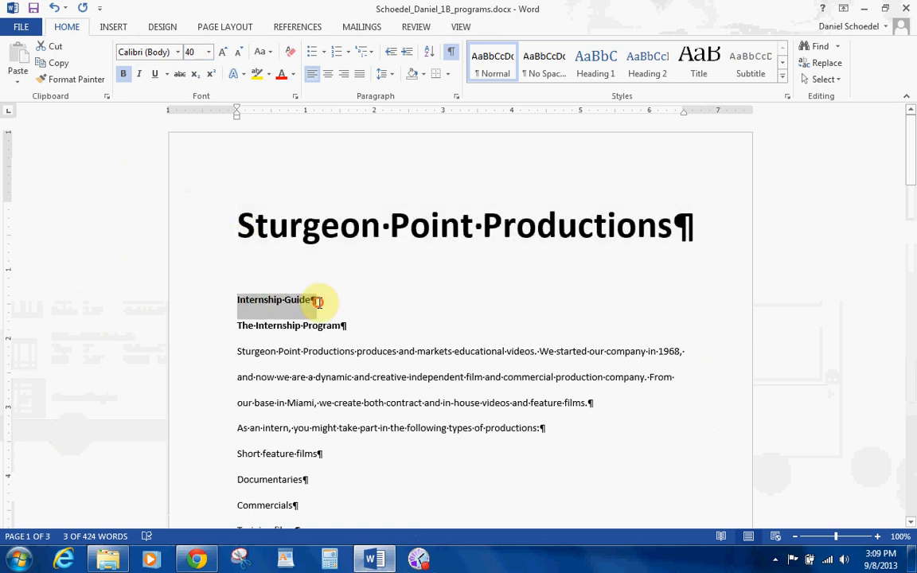
left_click(193, 51)
type("28")
key("BackSpace")
type("6")
key("Return")
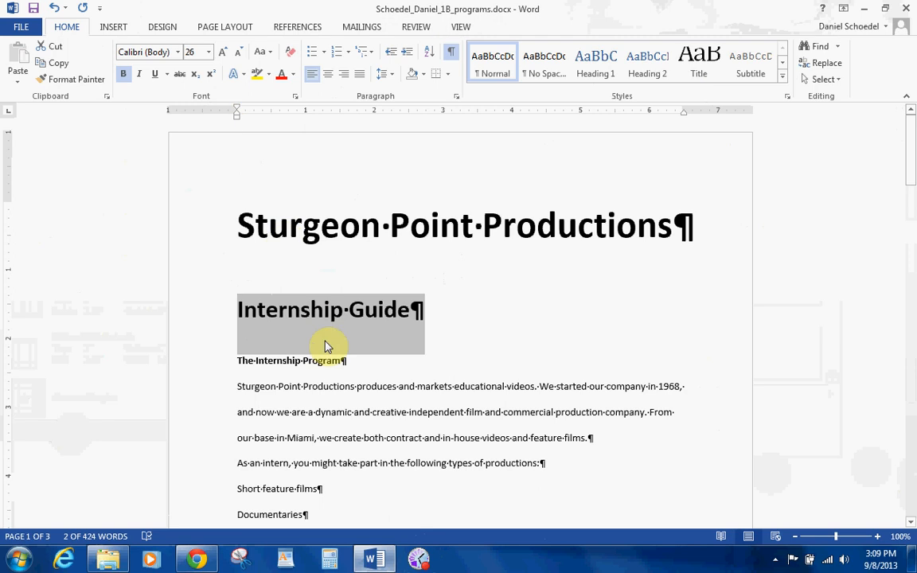
Center the two title lines and The Internship Program heading, and save the document.
left_click_drag(344, 360, 230, 241)
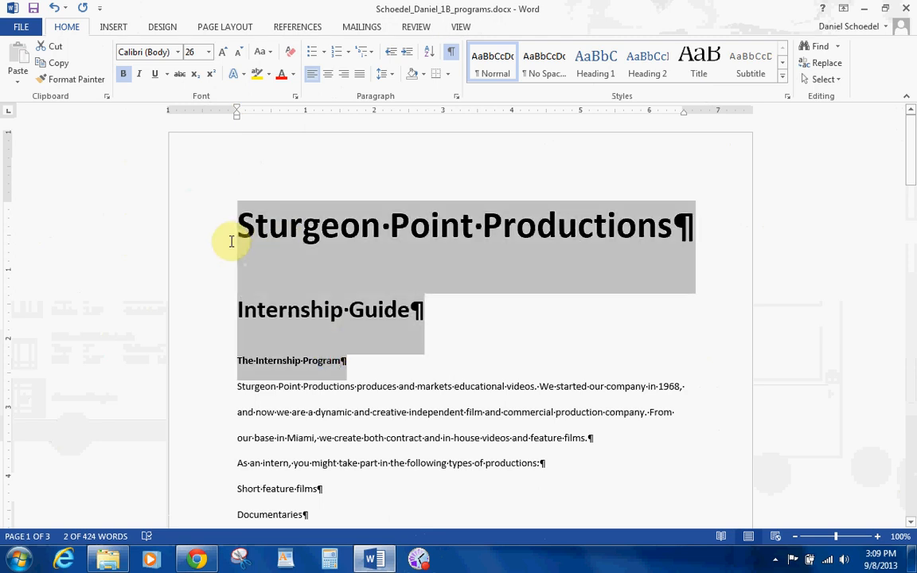
left_click(329, 80)
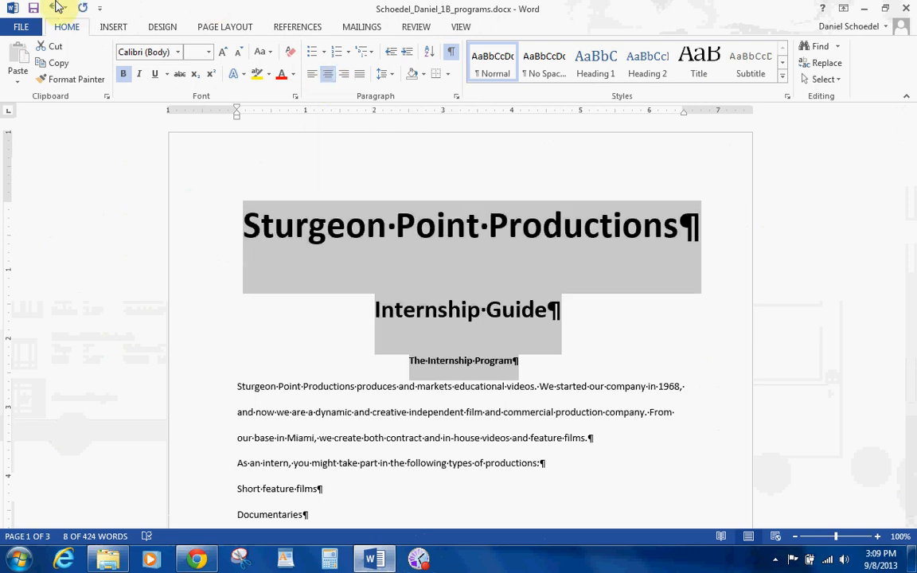
left_click(34, 9)
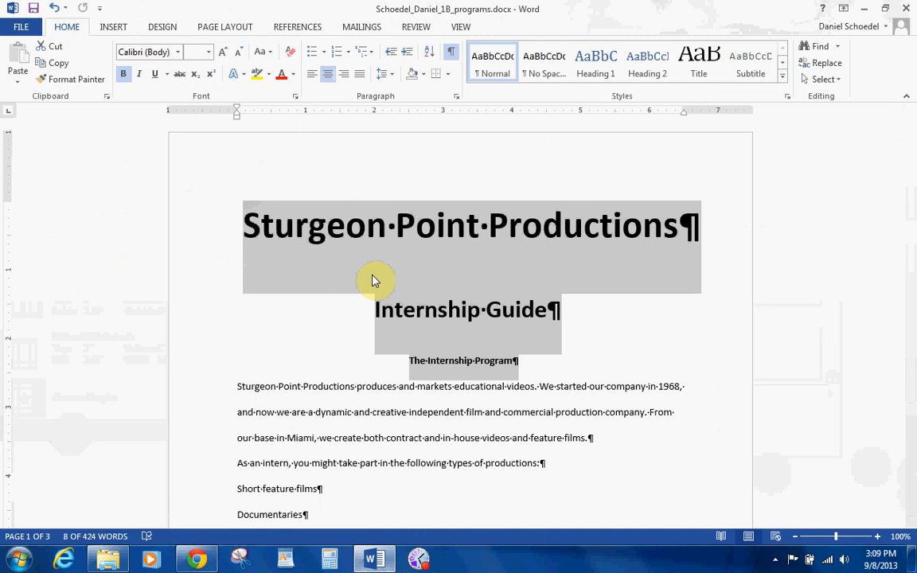
Set the line spacing of the entire document to 1.5.
key("ctrl+a")
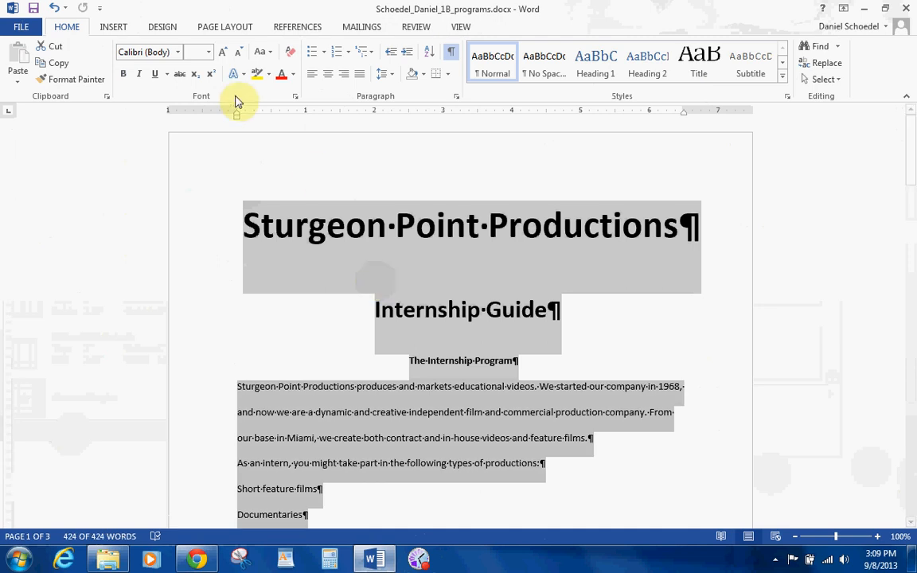
left_click(389, 77)
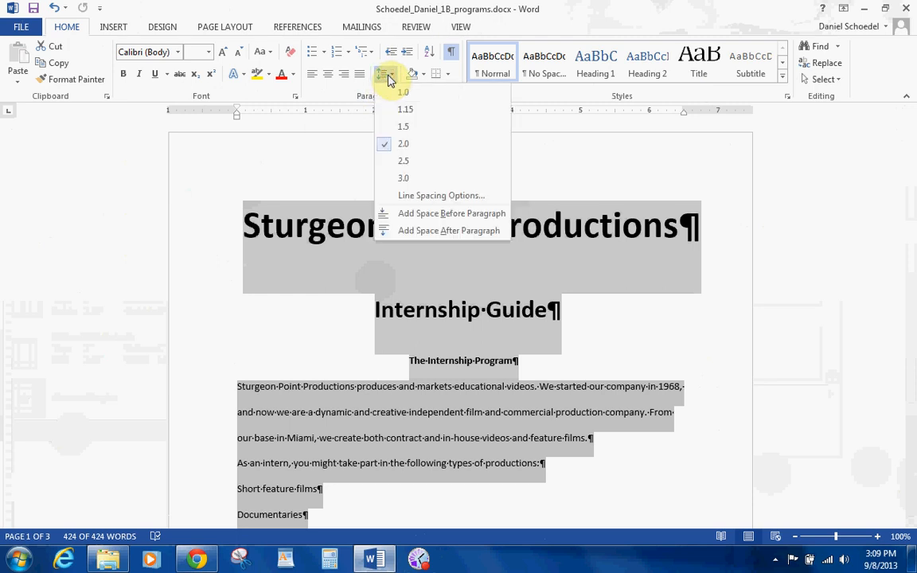
left_click(403, 129)
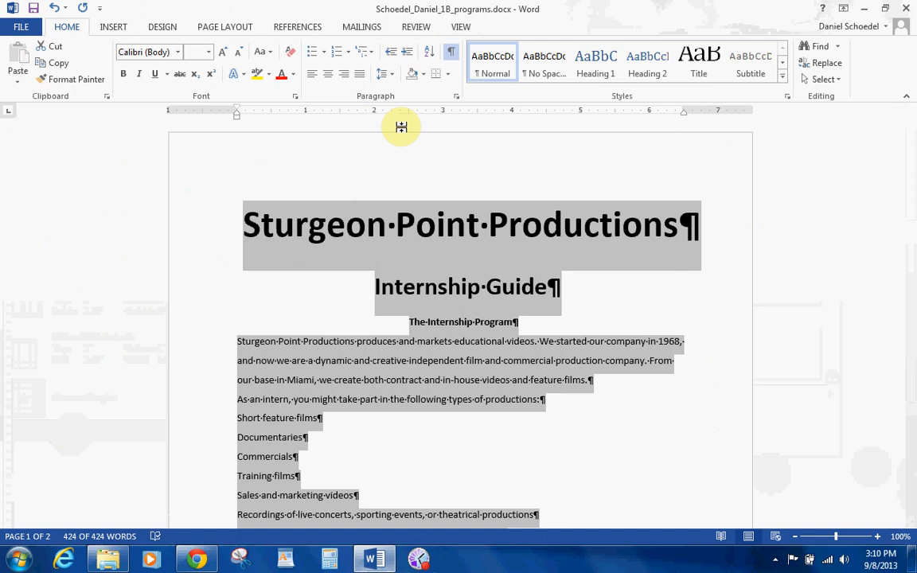
Apply a 0.5" first-line indent to the paragraph beginning Sturgeon Point Productions produces, using the paragraph settings.
left_click(246, 341)
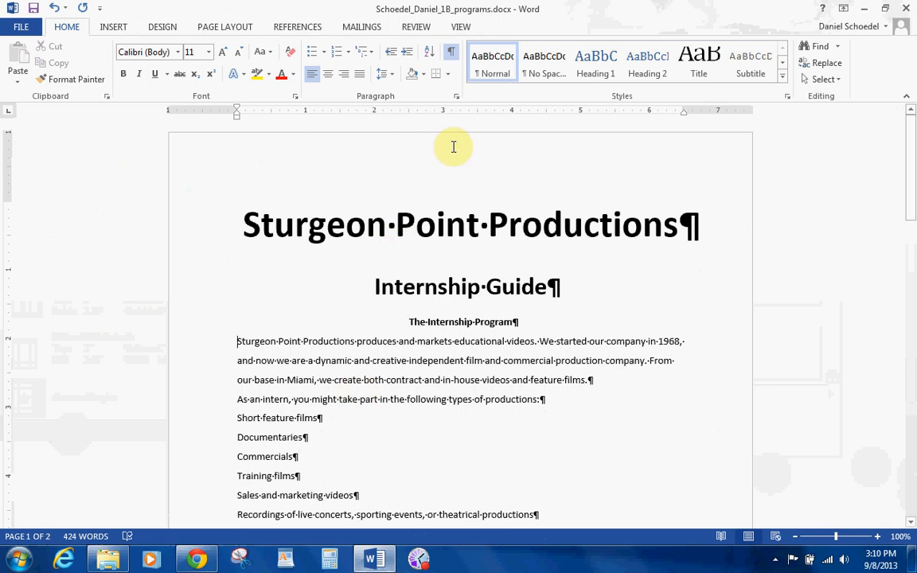
left_click(456, 97)
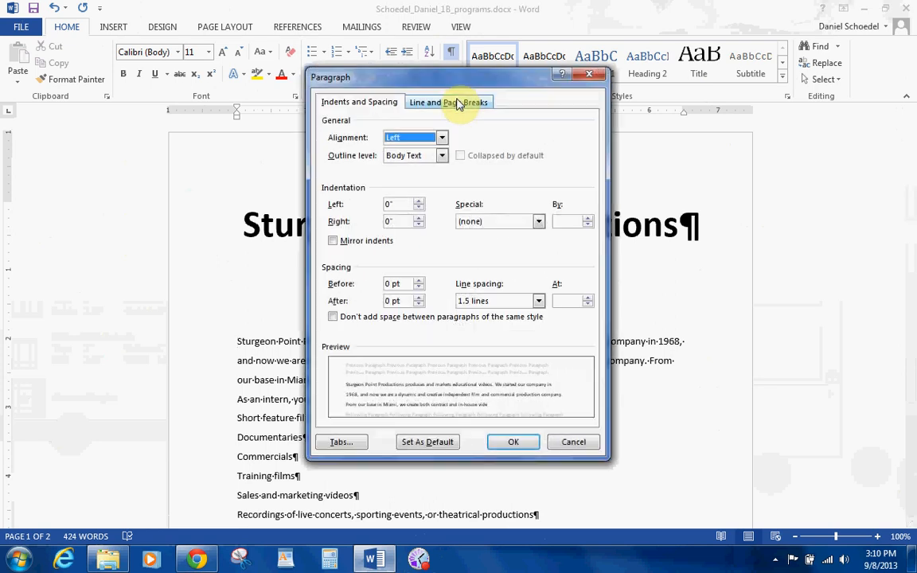
left_click(536, 221)
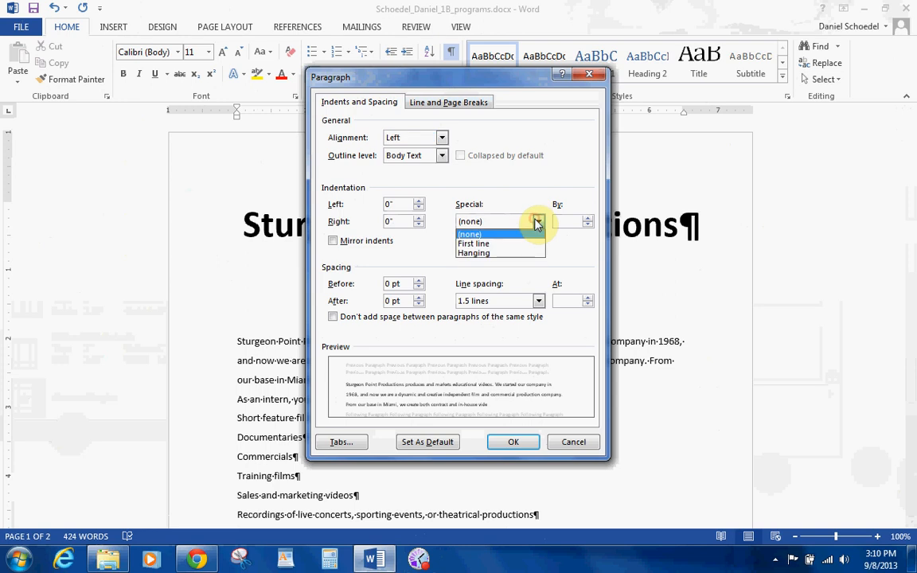
left_click(519, 243)
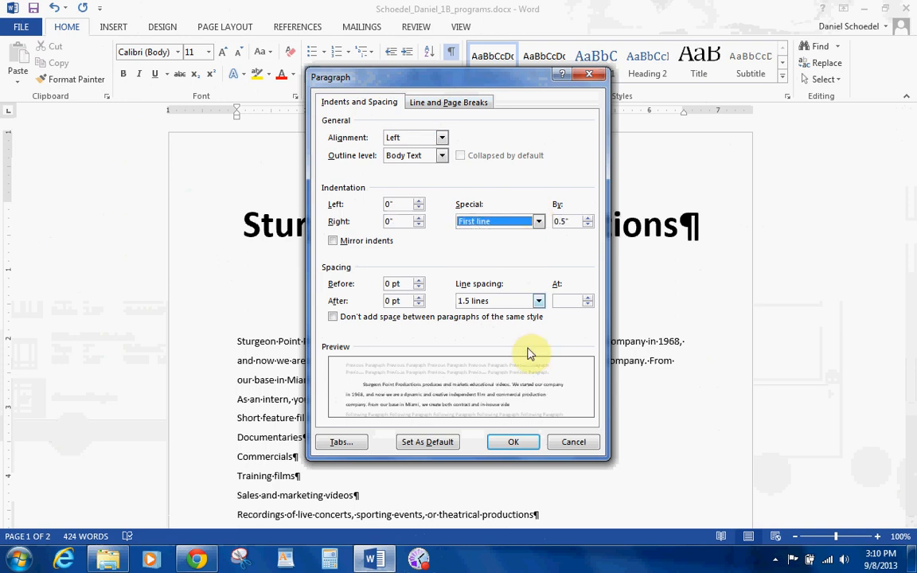
left_click(513, 443)
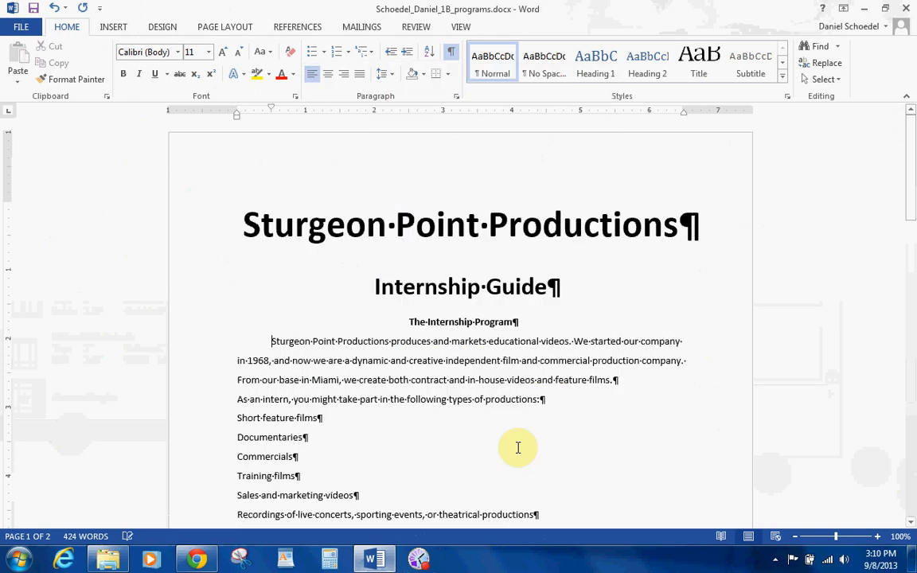
Indent the first line of the paragraph beginning Here is a partial list to 0.5" on the ruler, and save the document.
left_click(910, 522)
left_click_drag(910, 522, 910, 522)
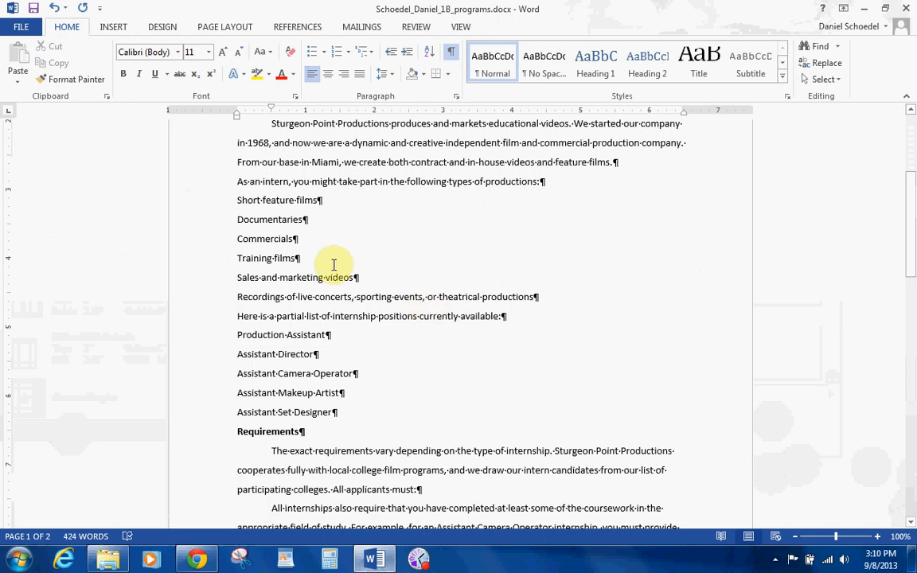
left_click(240, 317)
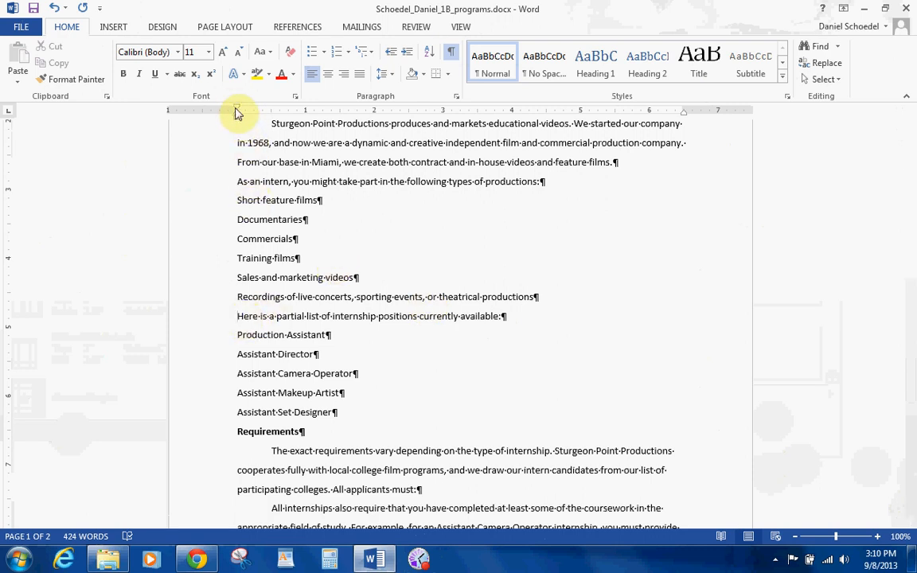
left_click_drag(236, 111, 272, 113)
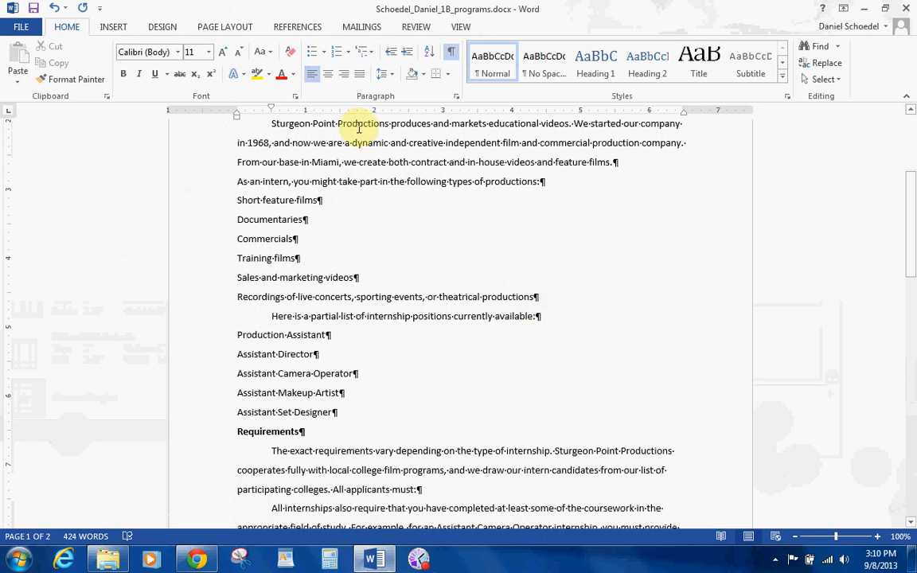
left_click(34, 9)
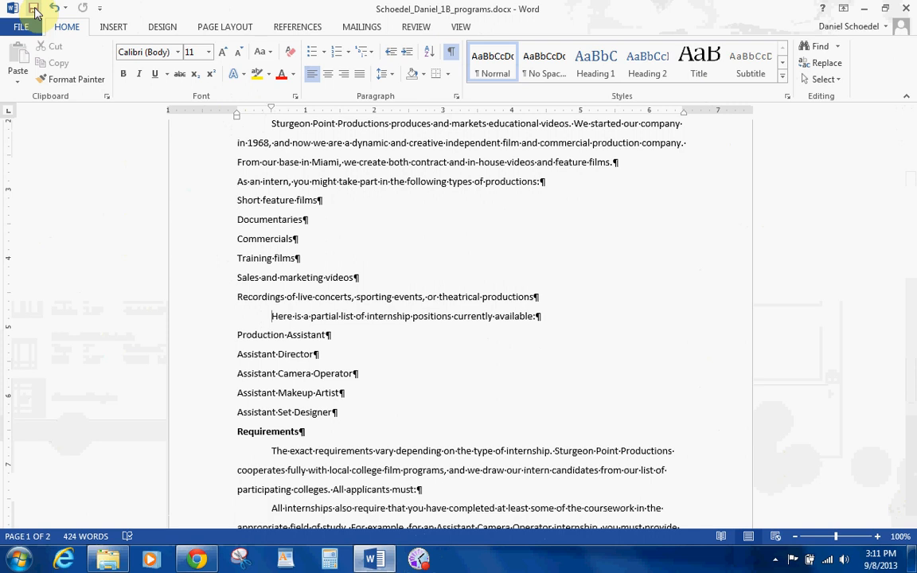
Set the spacing after paragraphs to 6 pt for the entire document.
key("ctrl+a")
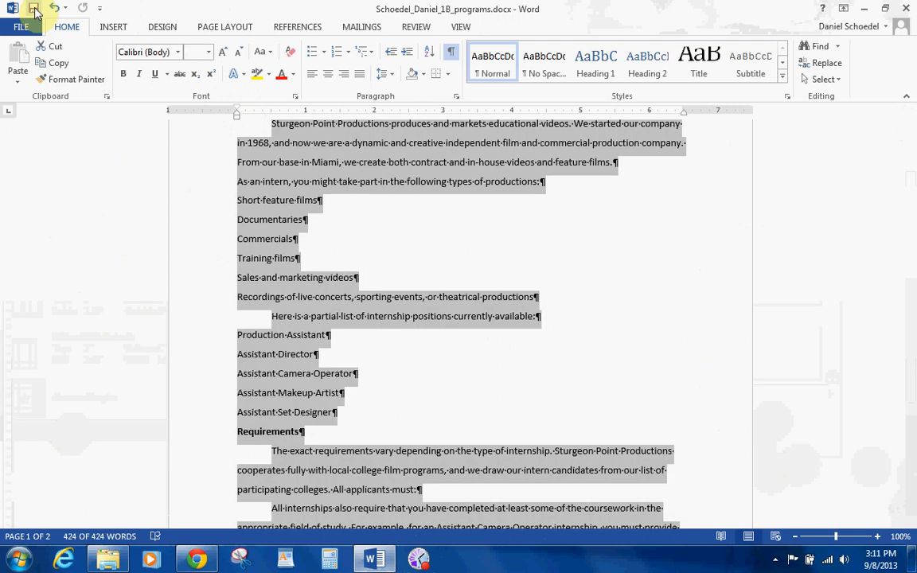
left_click(456, 99)
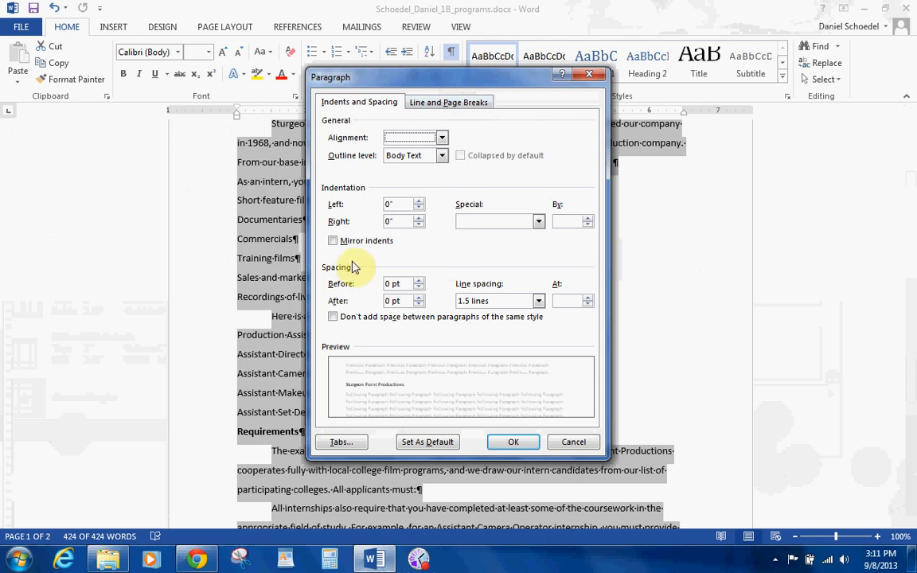
left_click(418, 298)
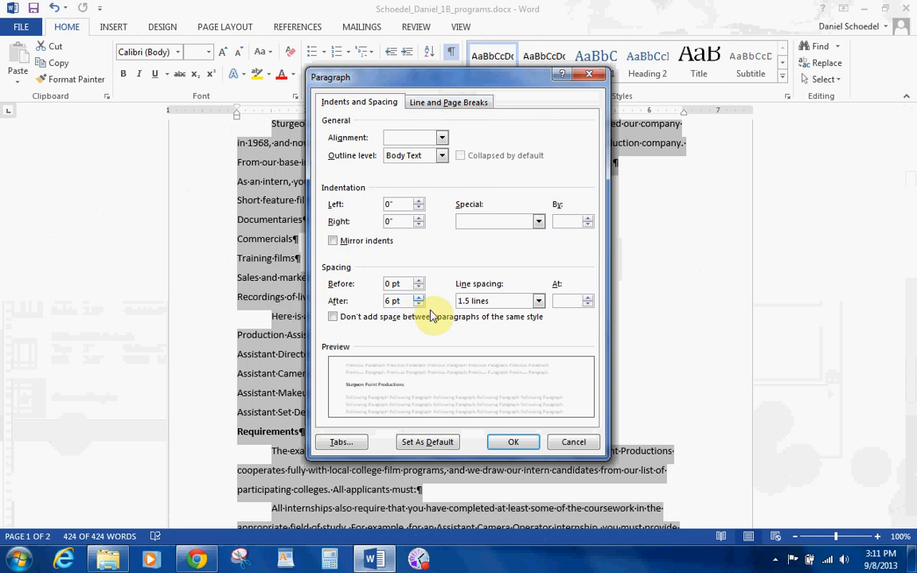
left_click(513, 444)
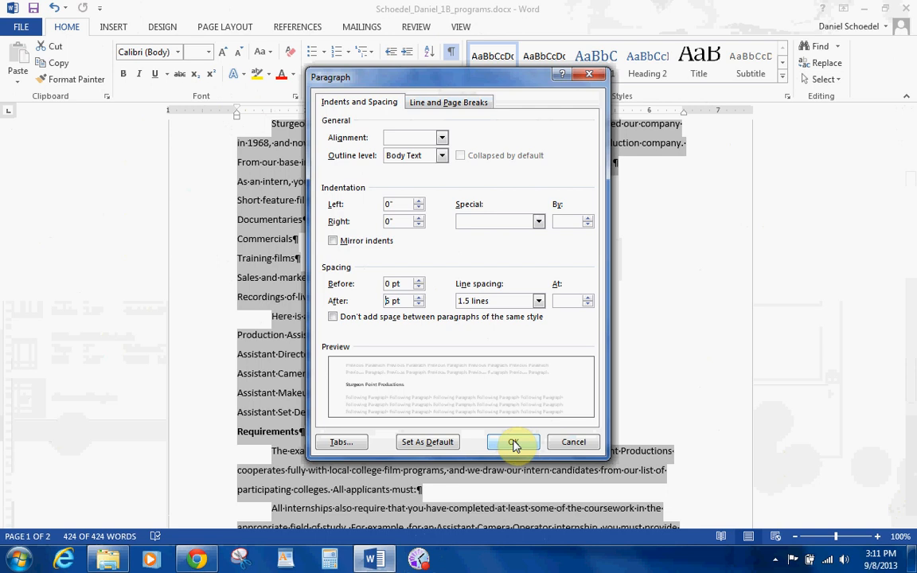
left_click(513, 442)
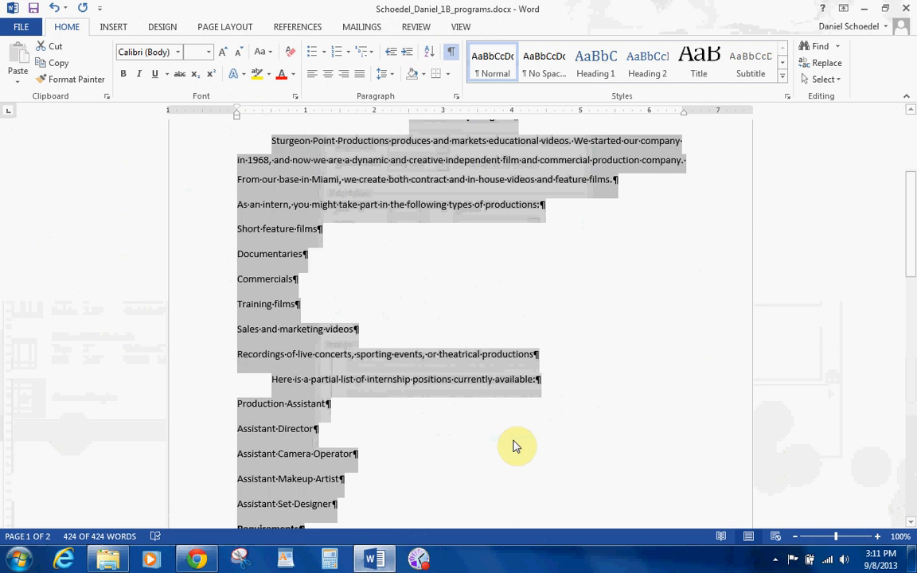
left_click(773, 562)
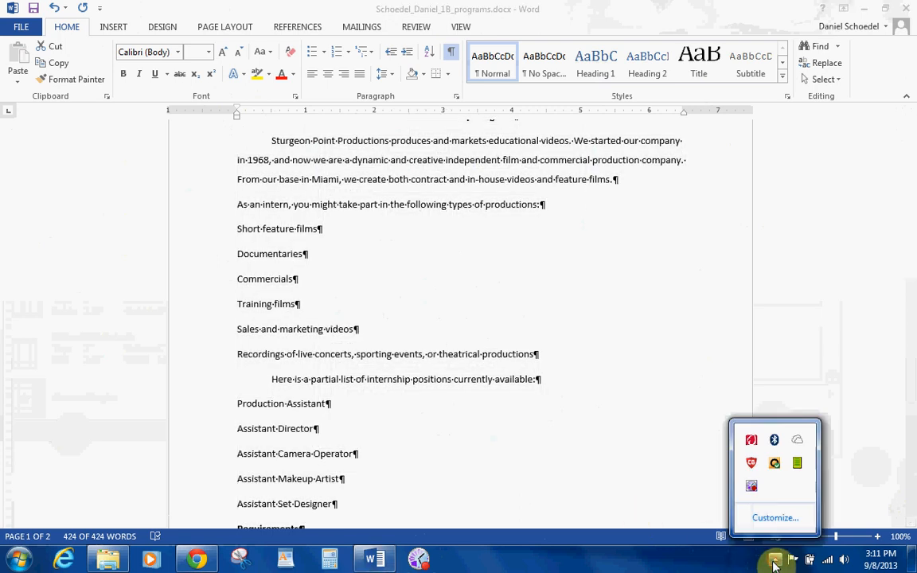
right_click(752, 488)
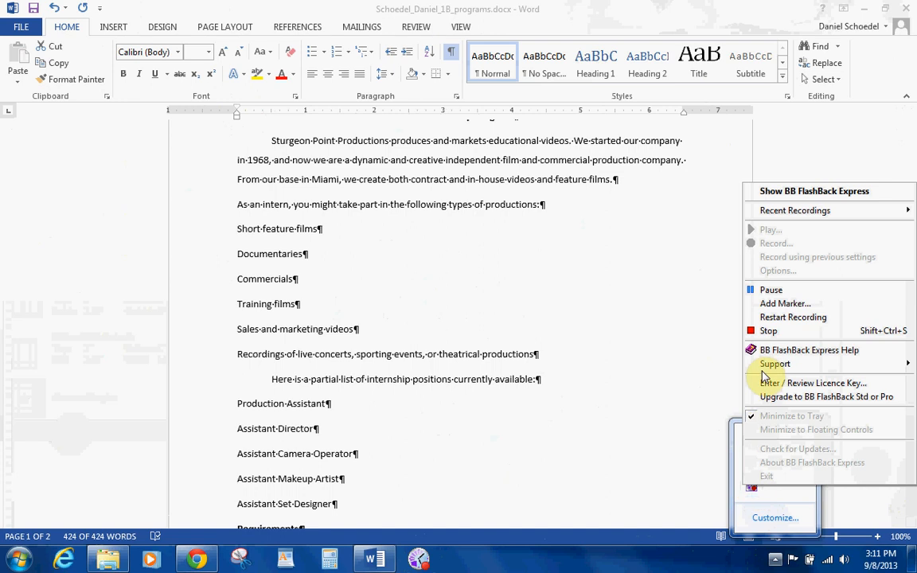
left_click(761, 290)
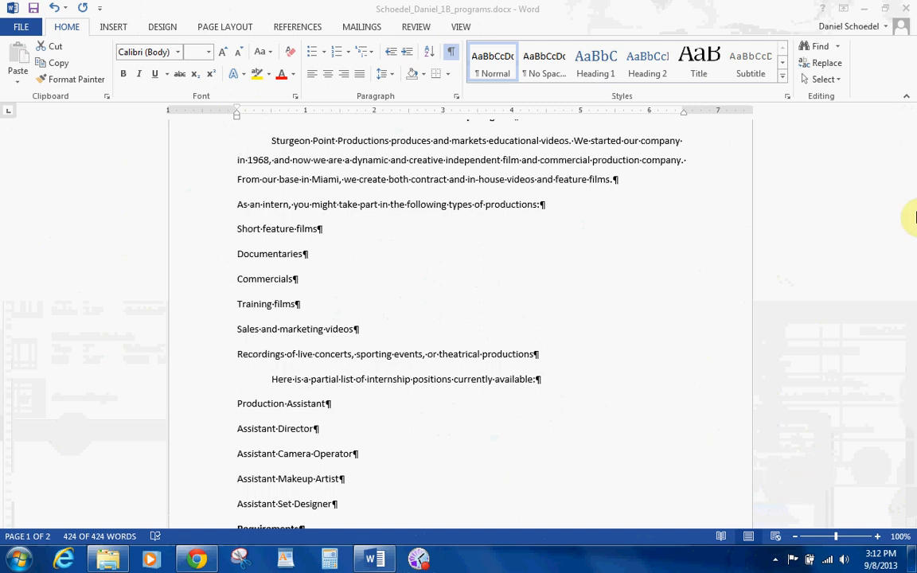
left_click(767, 486)
key("ctrl+End")
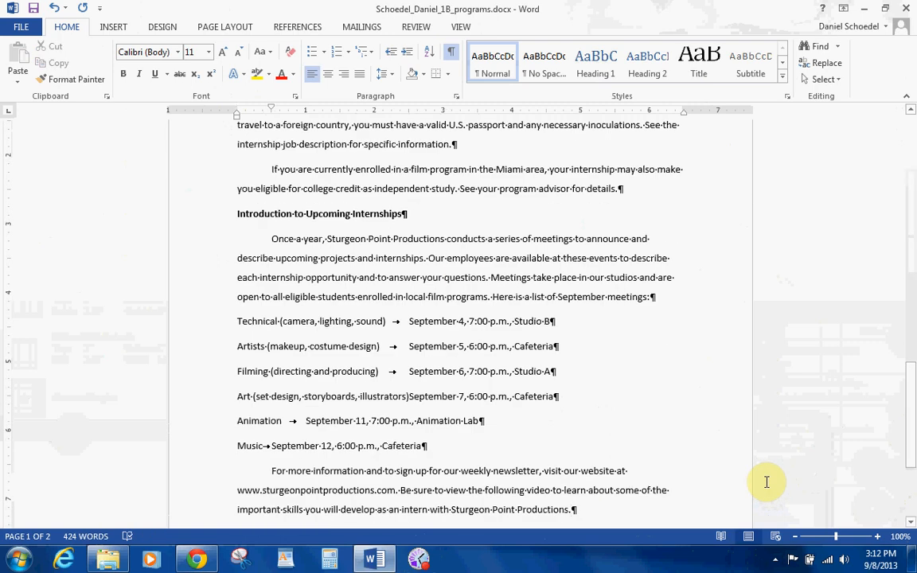
left_click_drag(234, 211, 381, 213)
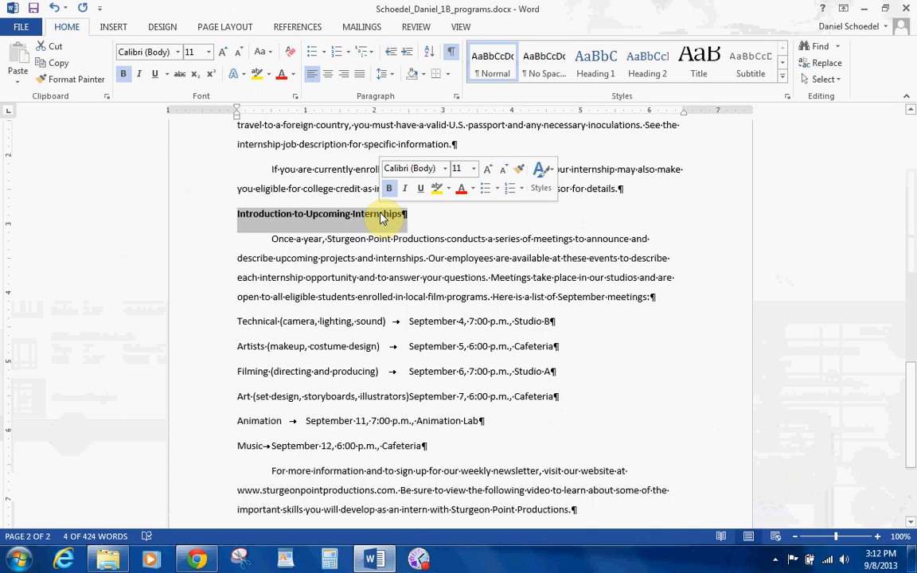
left_click(911, 522)
left_click_drag(911, 484, 911, 301)
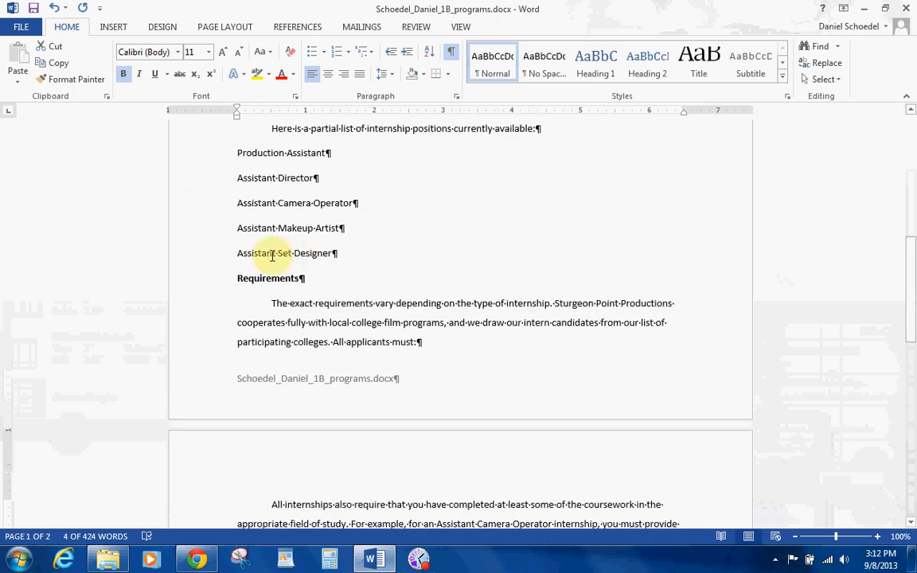
triple_click(233, 274)
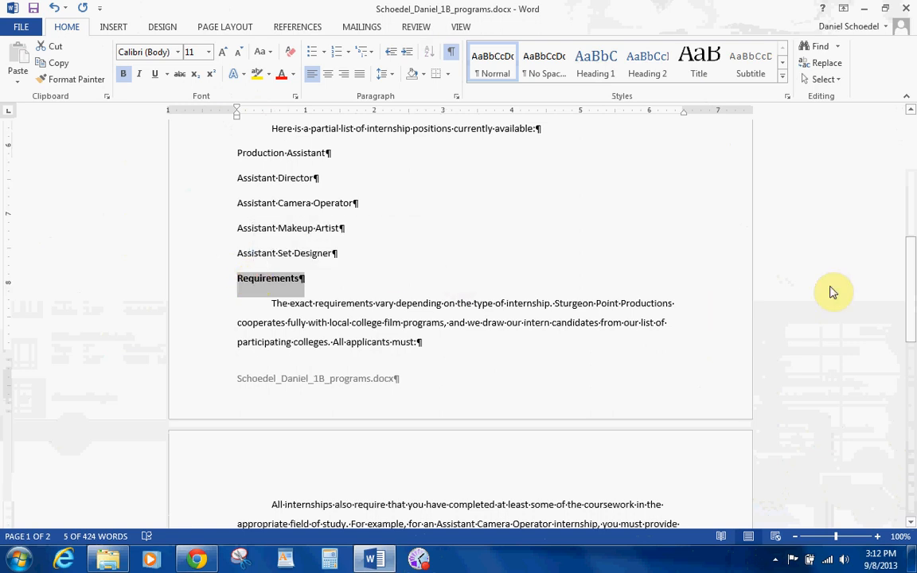
left_click_drag(912, 296, 722, 197)
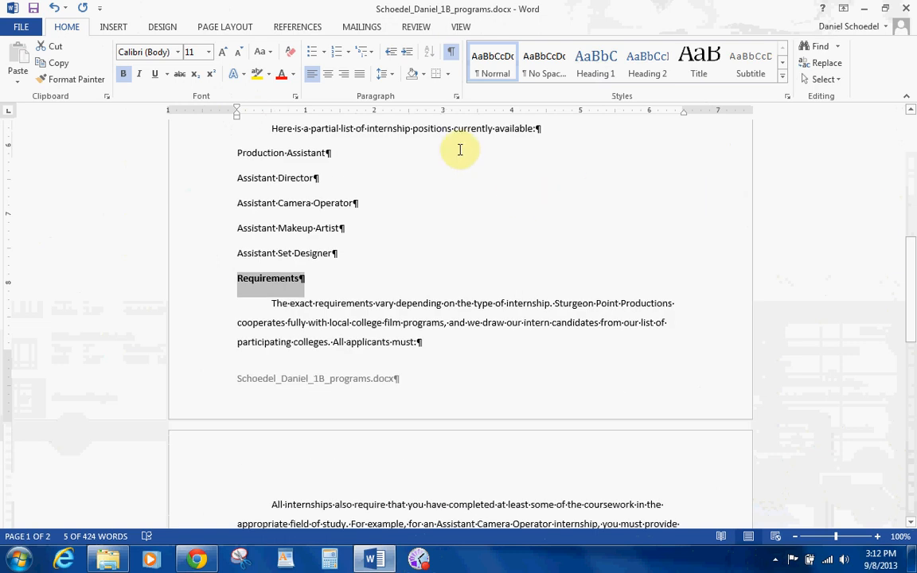
left_click_drag(912, 258, 487, 262)
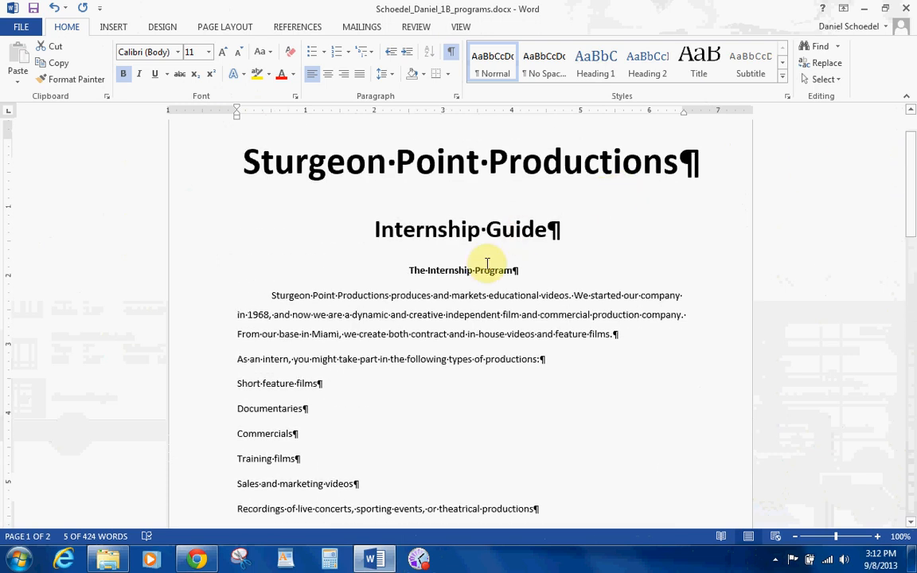
left_click(487, 262)
triple_click(486, 265)
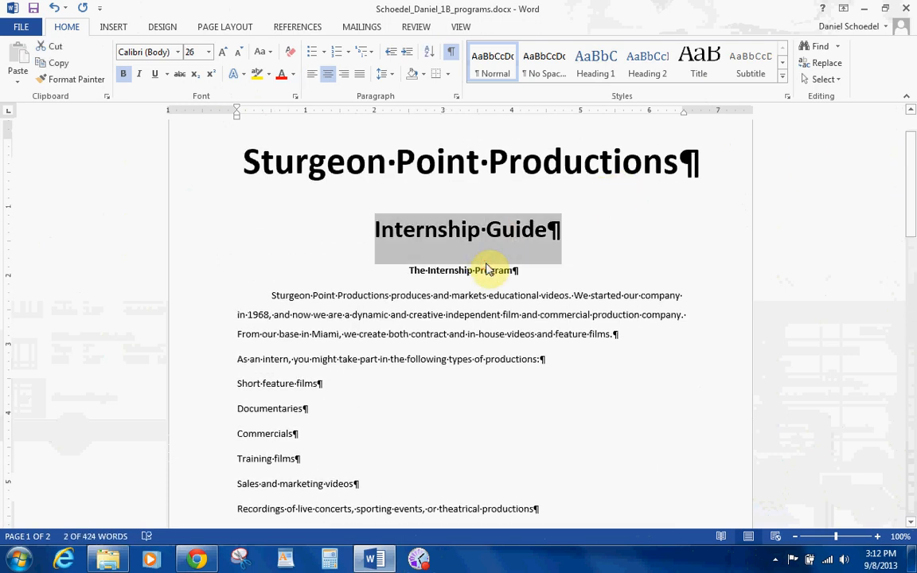
triple_click(483, 237)
double_click(481, 273)
Set 12 pt spacing before the headings The Internship Program, Requirements and Introduction to Upcoming Internships together, and save the document.
left_click_drag(413, 271, 524, 281)
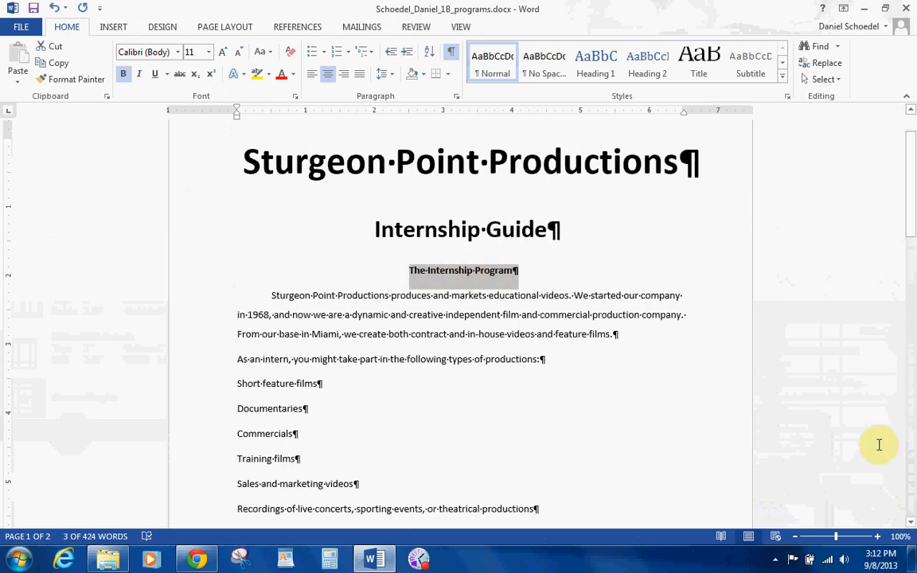
left_click(911, 522)
scroll(910, 522, "down", 6)
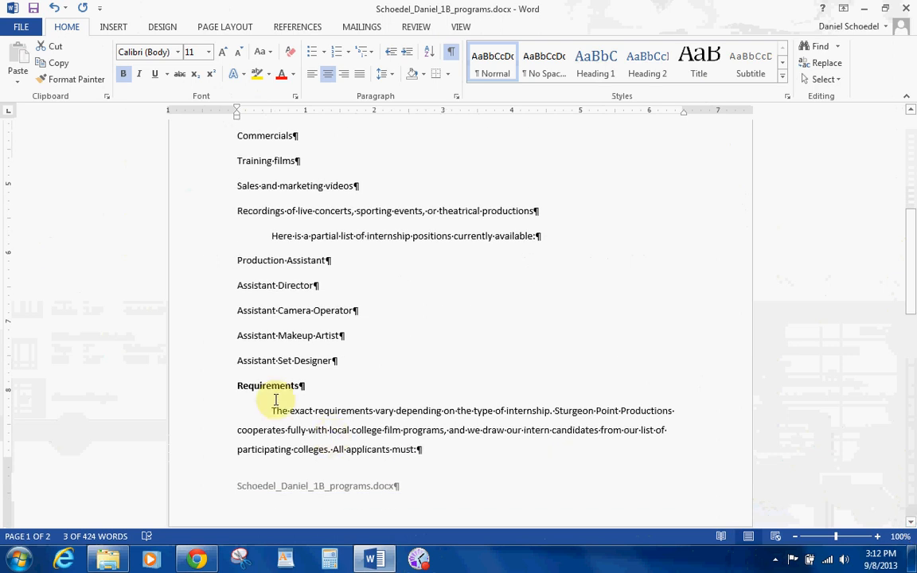
left_click_drag(238, 387, 308, 393)
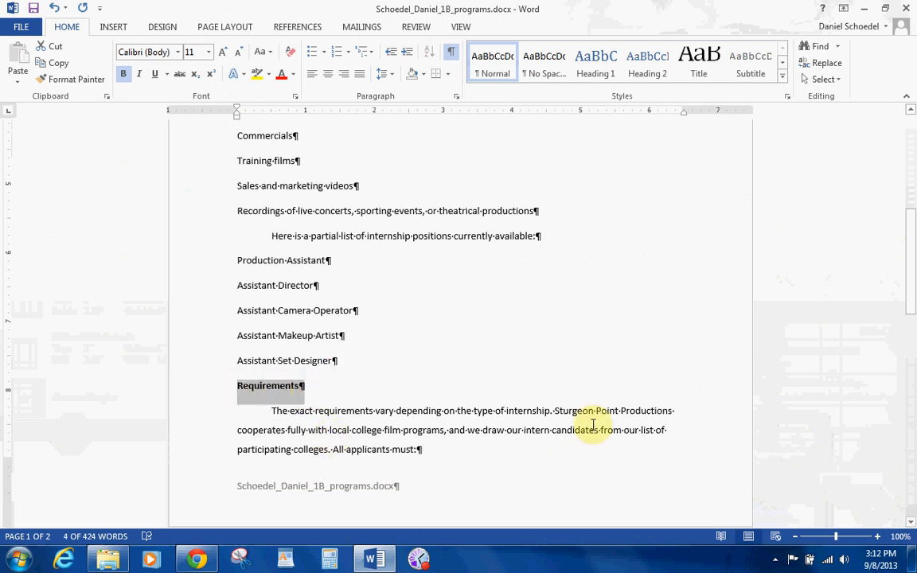
left_click(910, 522)
left_click_drag(910, 525, 910, 525)
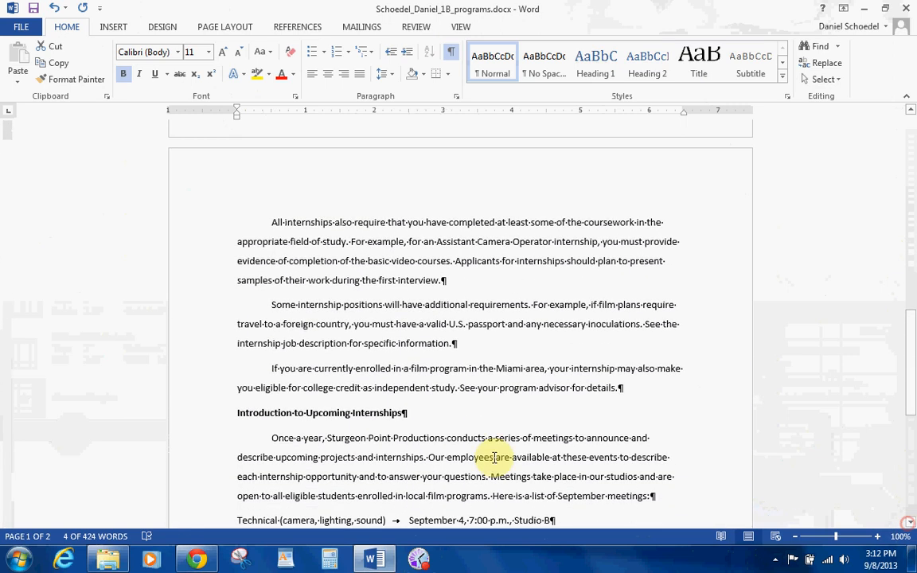
triple_click(266, 410)
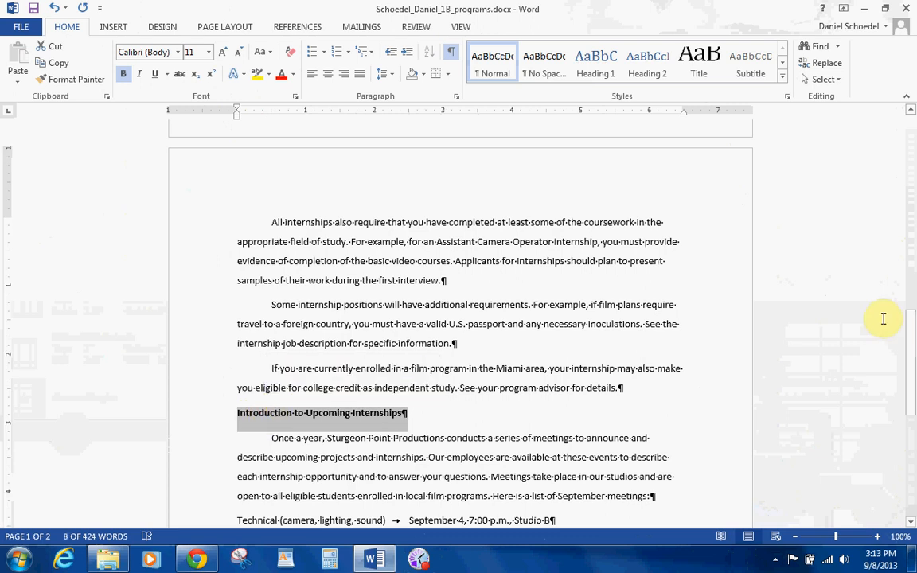
left_click_drag(912, 341, 911, 219)
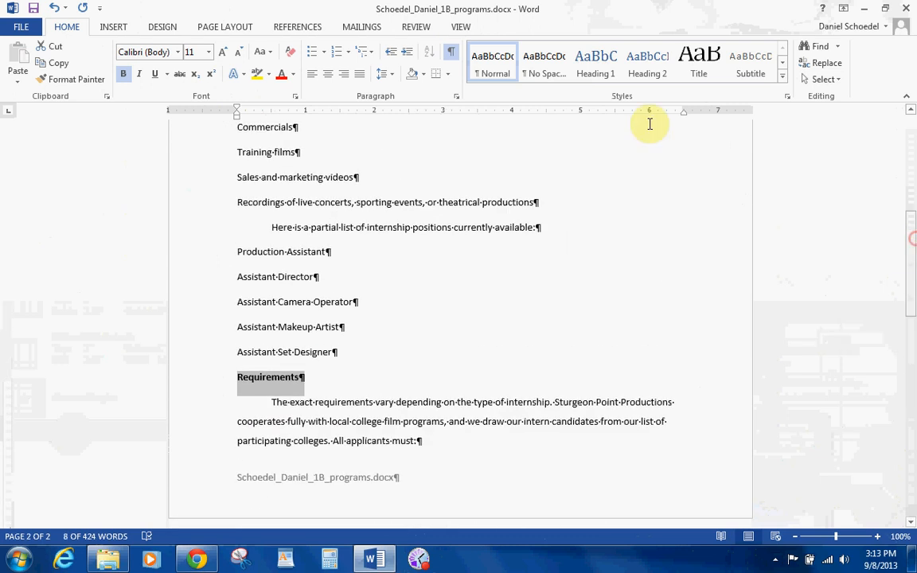
left_click(457, 98)
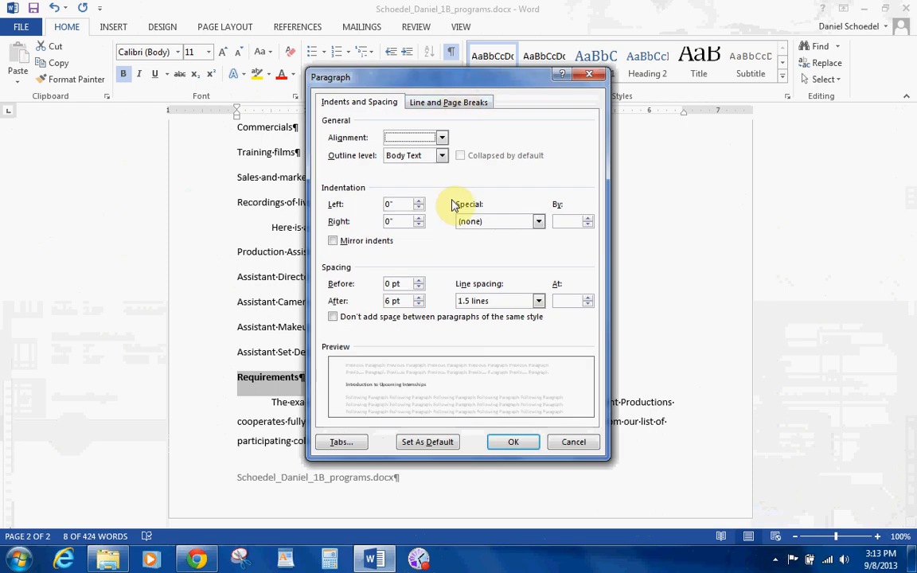
left_click(419, 281)
left_click(419, 281)
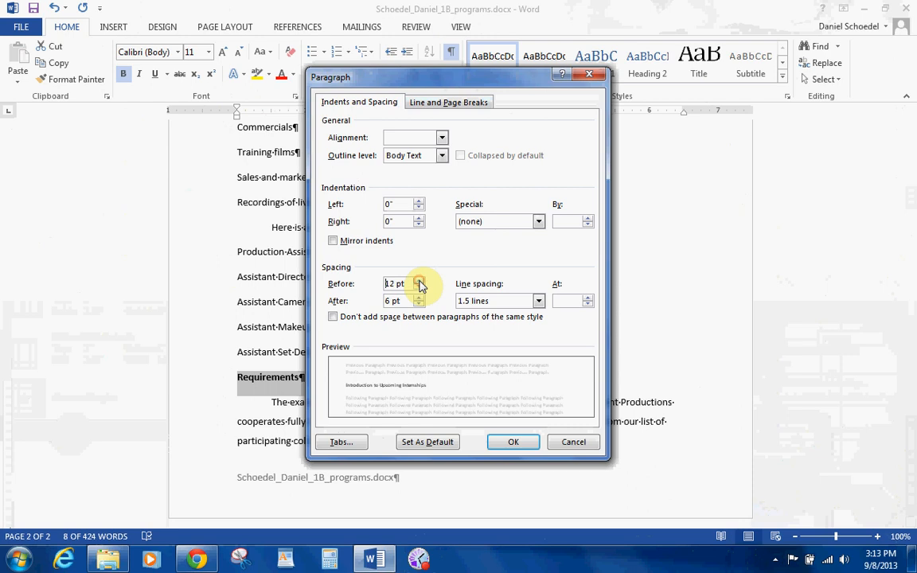
left_click(513, 442)
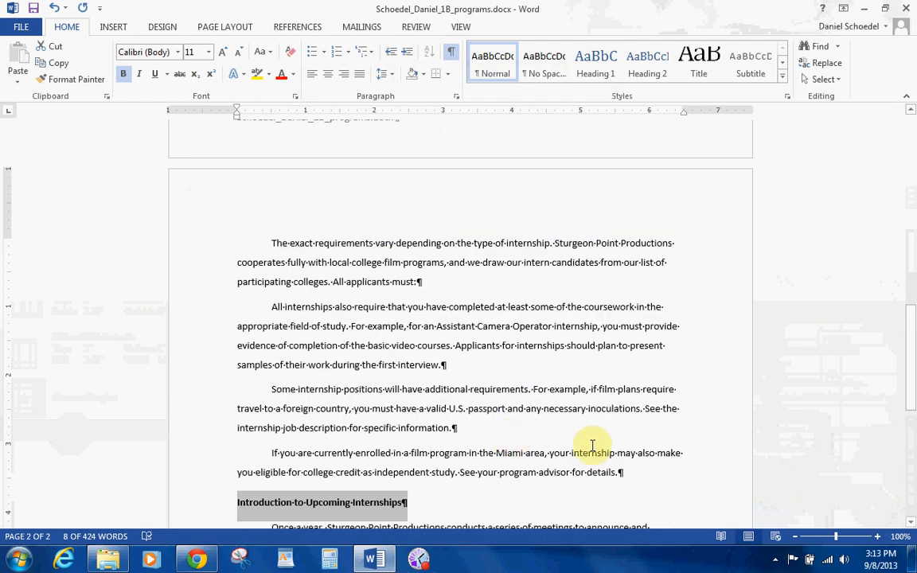
left_click(654, 455)
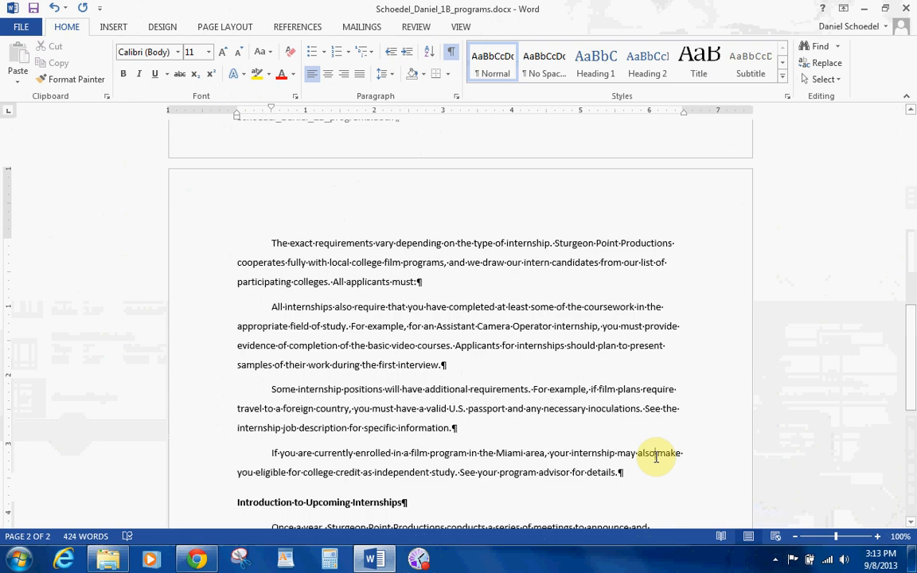
left_click(34, 9)
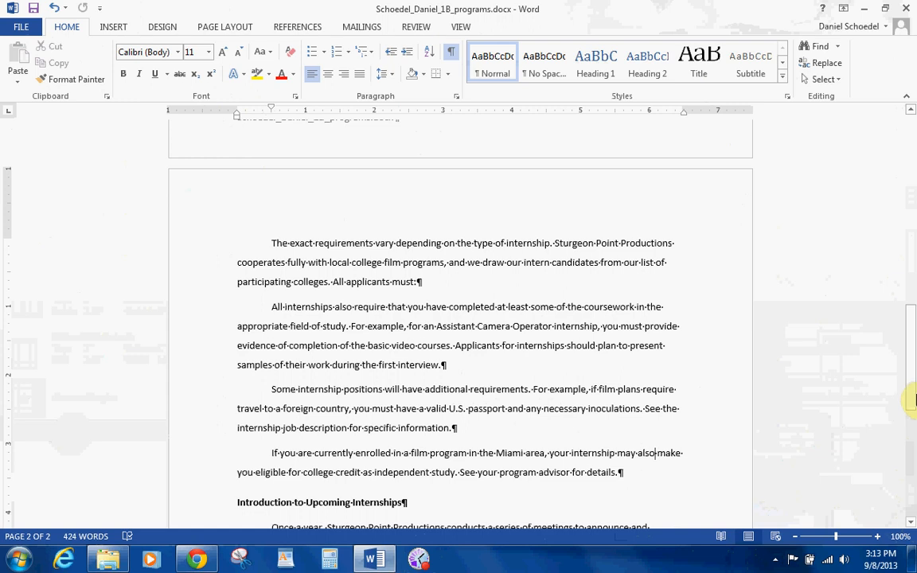
Turn the production types from Short feature films through Recordings of live concerts, sporting events, or theatrical productions into a bulleted list.
left_click_drag(911, 400, 911, 306)
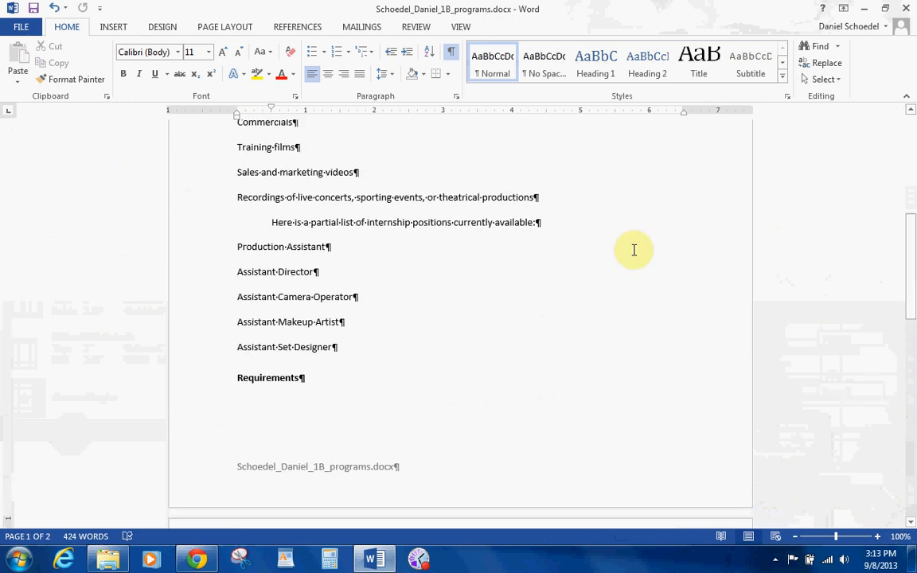
left_click_drag(910, 304, 892, 276)
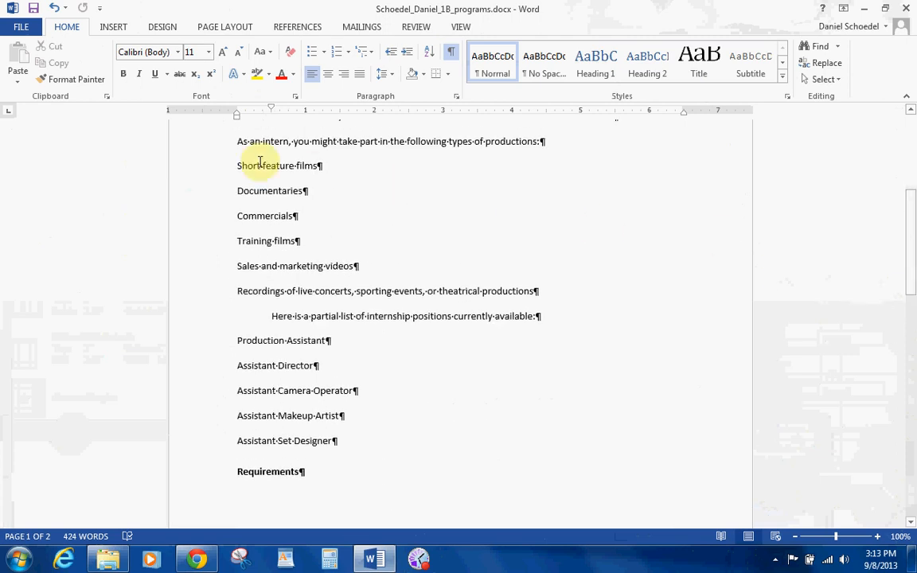
left_click_drag(237, 165, 544, 291)
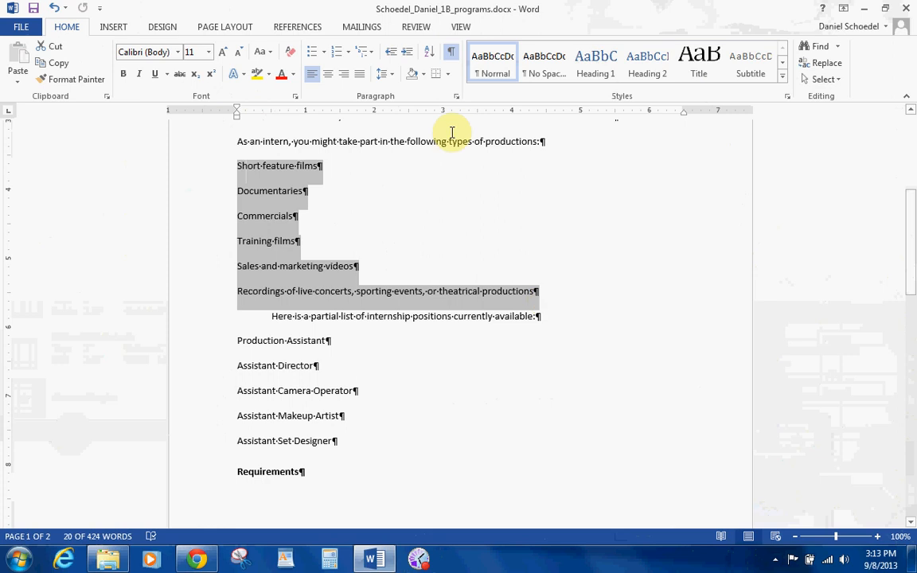
left_click(316, 55)
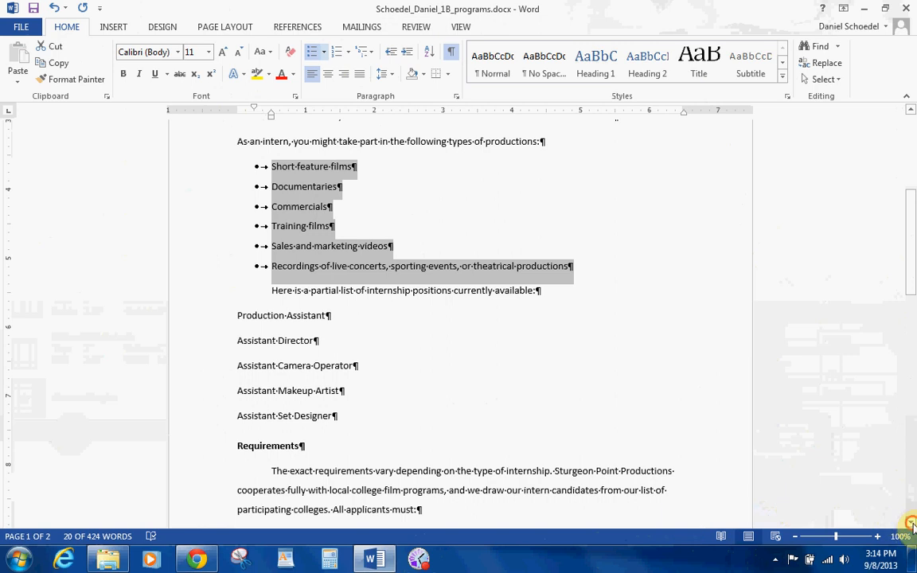
Format the September meetings from Technical (camera, lighting, sound) through Music as a bulleted list.
scroll(910, 521, "down", 3)
scroll(911, 525, "down", 6)
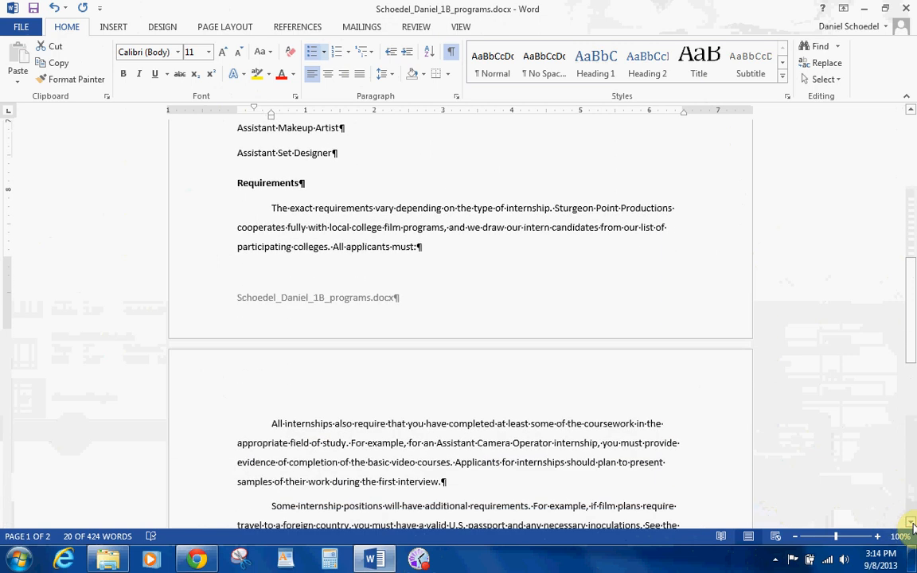
scroll(912, 525, "down", 3)
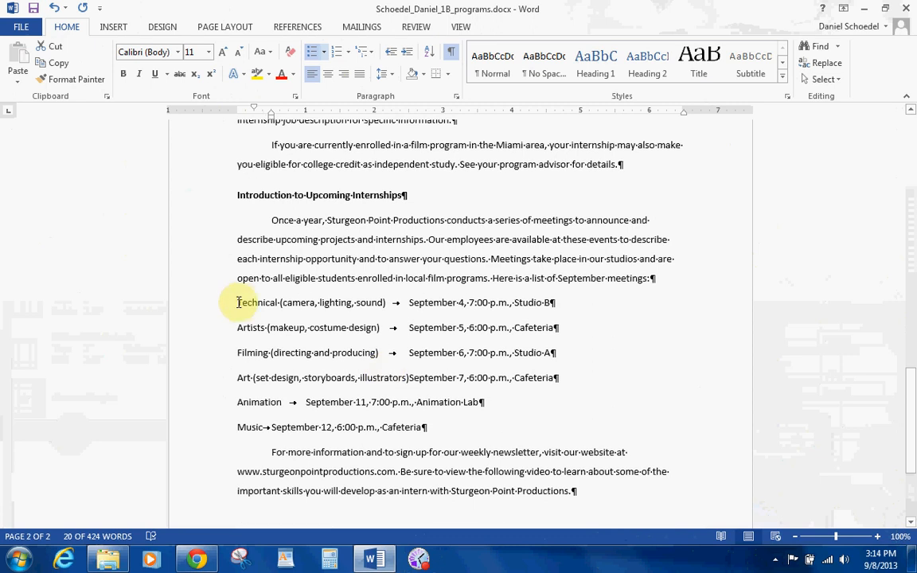
left_click_drag(232, 302, 428, 428)
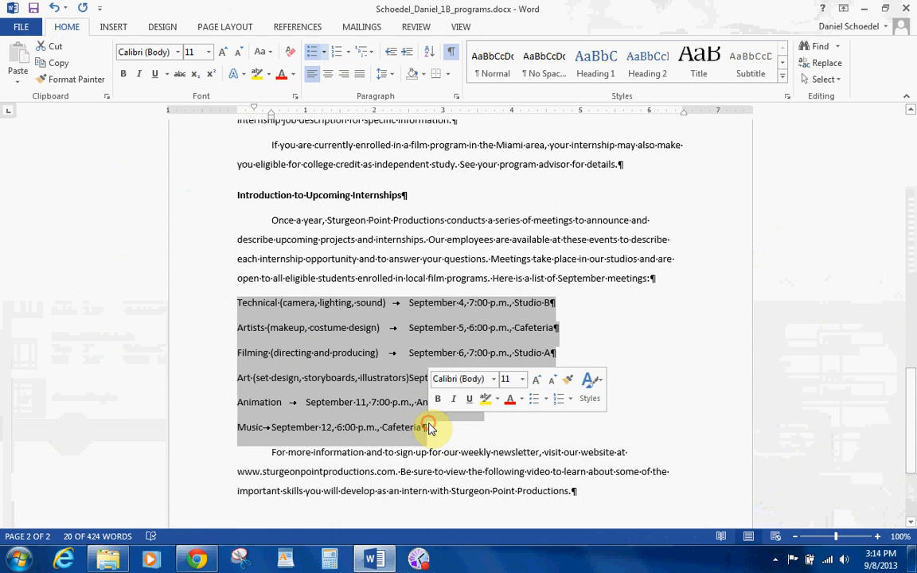
left_click(312, 53)
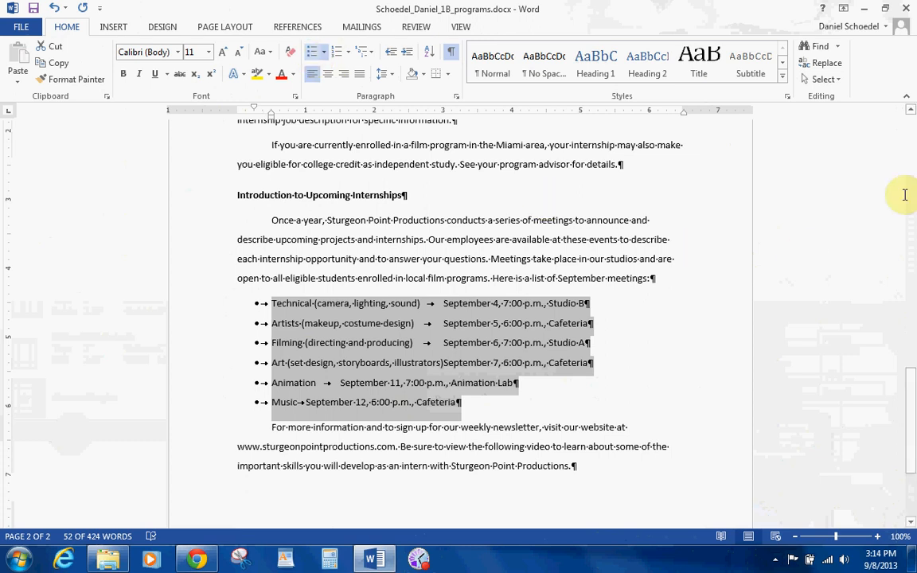
Start a numbered list at 1. on a new, unindented line after the paragraph ending All applicants must:.
left_click_drag(908, 390, 909, 269)
left_click(419, 318)
left_click(417, 318)
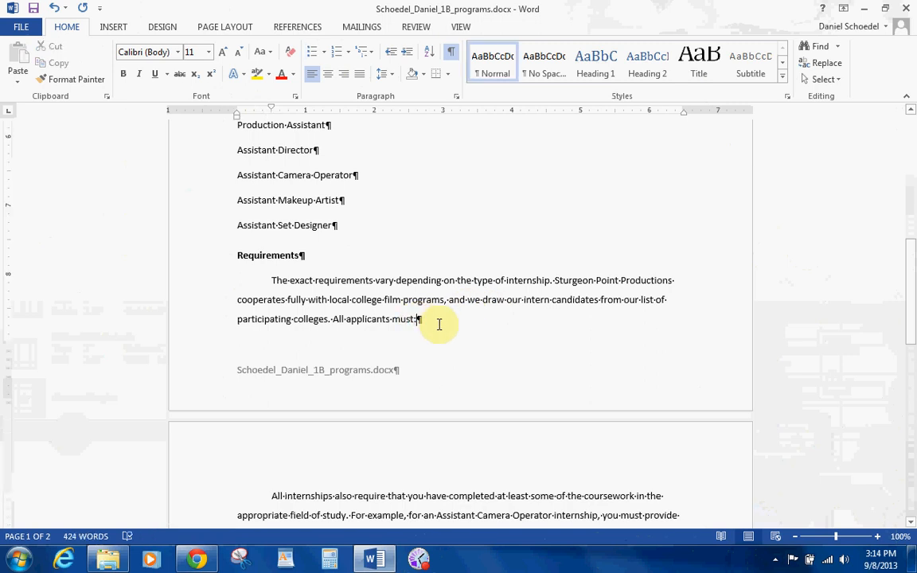
key("Return")
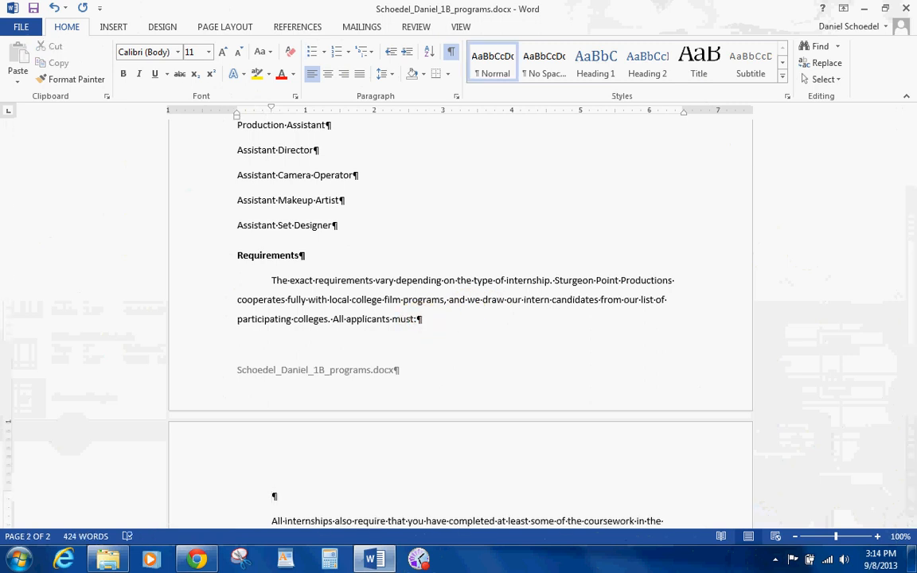
key("BackSpace")
type("1.")
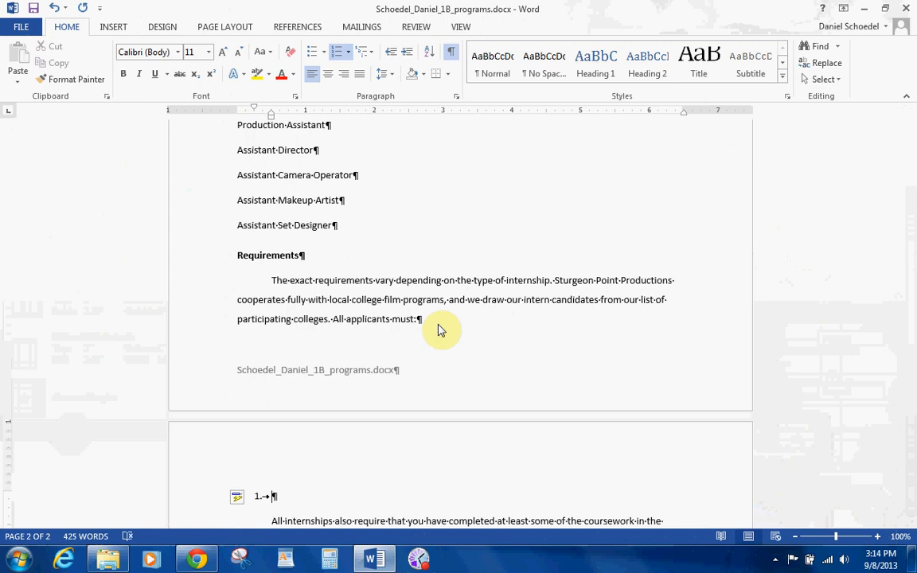
Enter "Be enrolled in an accredited program" as the first item of the numbered list.
type("Be an accredited")
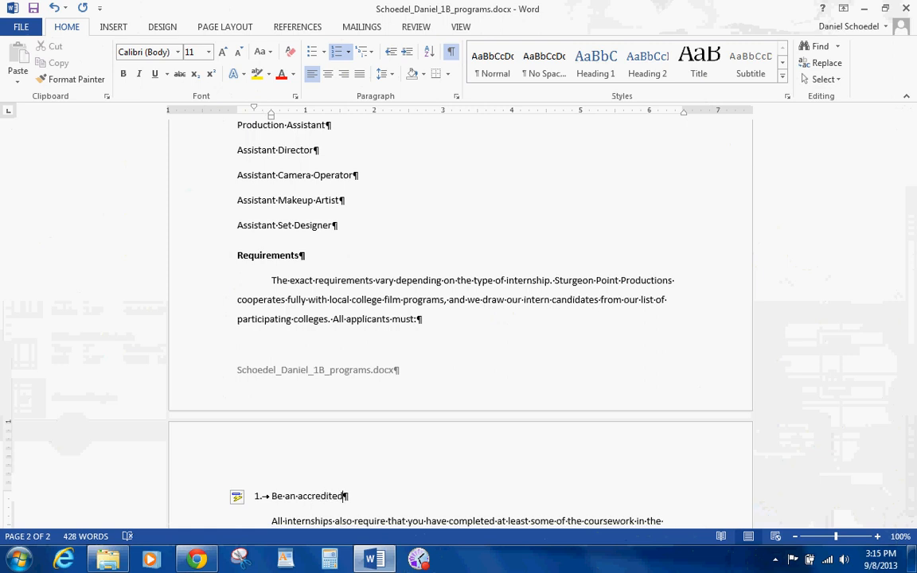
key("BackSpace")
key("BackSpace")
key("BackSpace")
key("BackSpace")
key("BackSpace")
key("BackSpace")
key("BackSpace")
key("BackSpace")
key("BackSpace")
key("BackSpace")
type("enrolled in an accredited program")
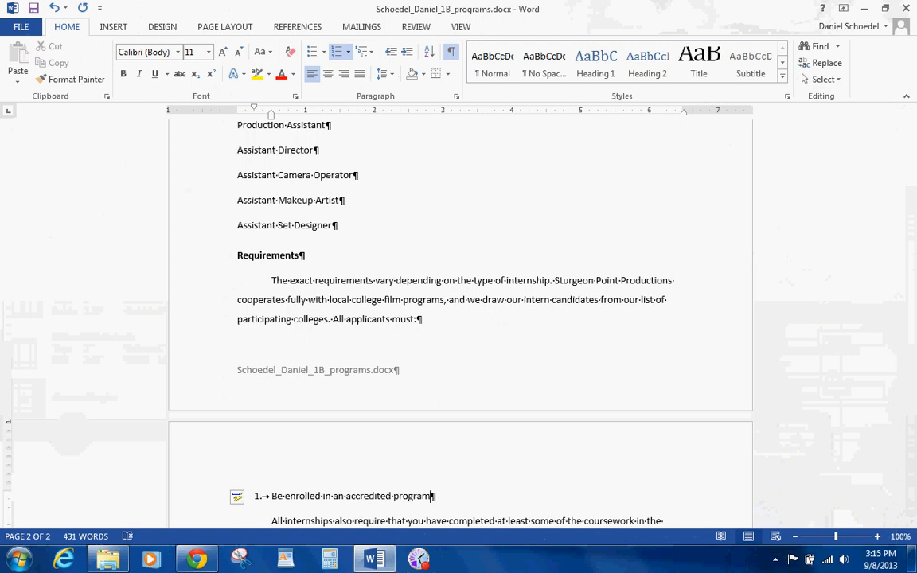
Add "Be available during the entire production schedule" as the second item of the numbered list.
key("Return")
type("Be available")
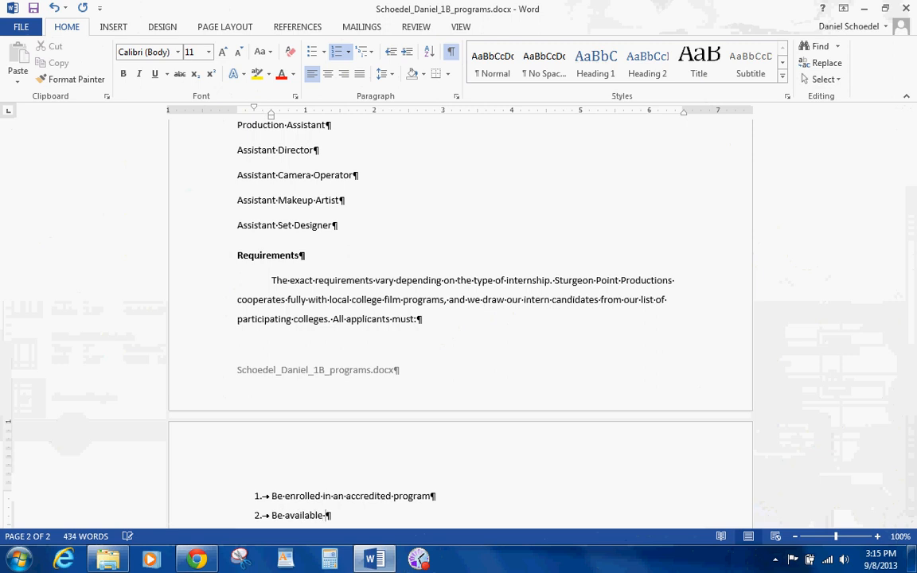
type(" during the entire")
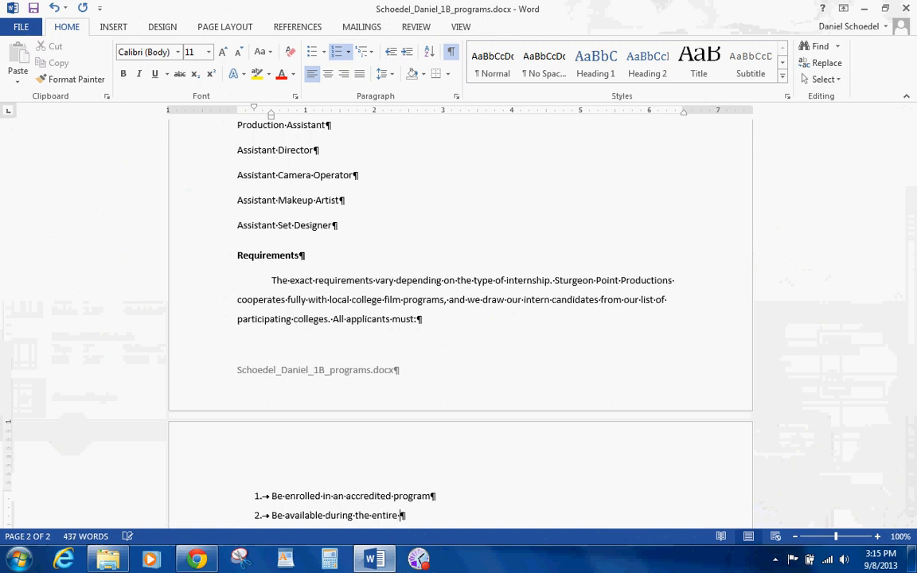
type(" production schedule")
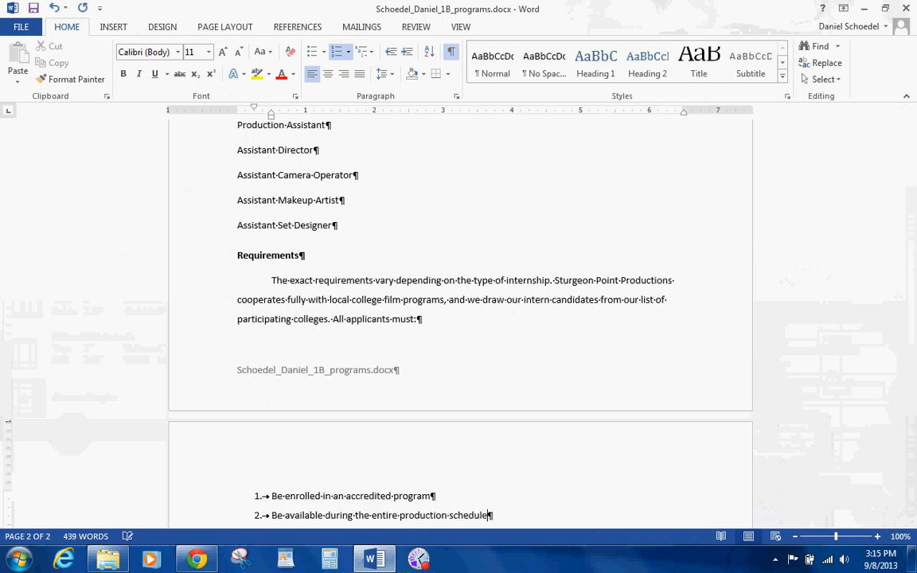
Add "Submit two faculty recommendation letters." as the third item of the numbered list.
key("Return")
type("sum")
key("BackSpace")
key("BackSpace")
key("BackSpace")
type("Su")
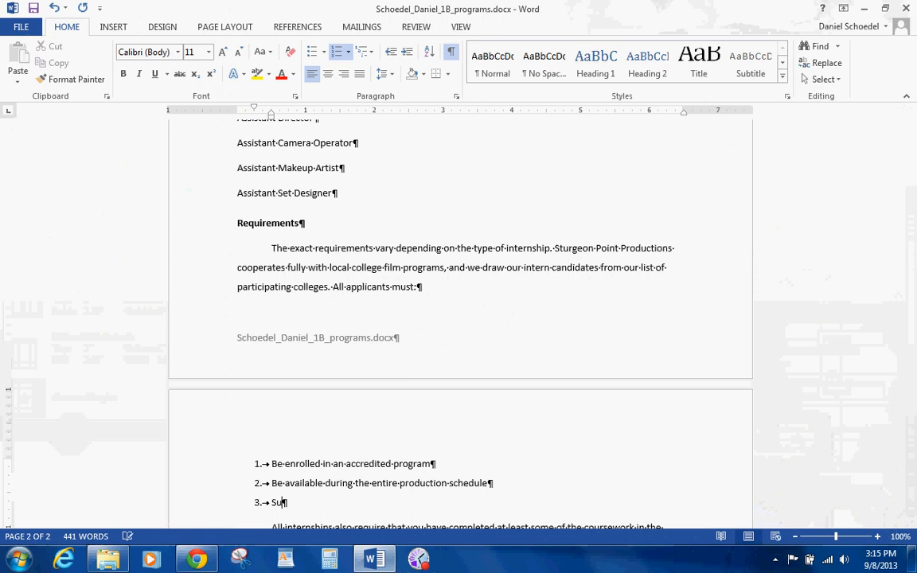
type("bmit two faculty")
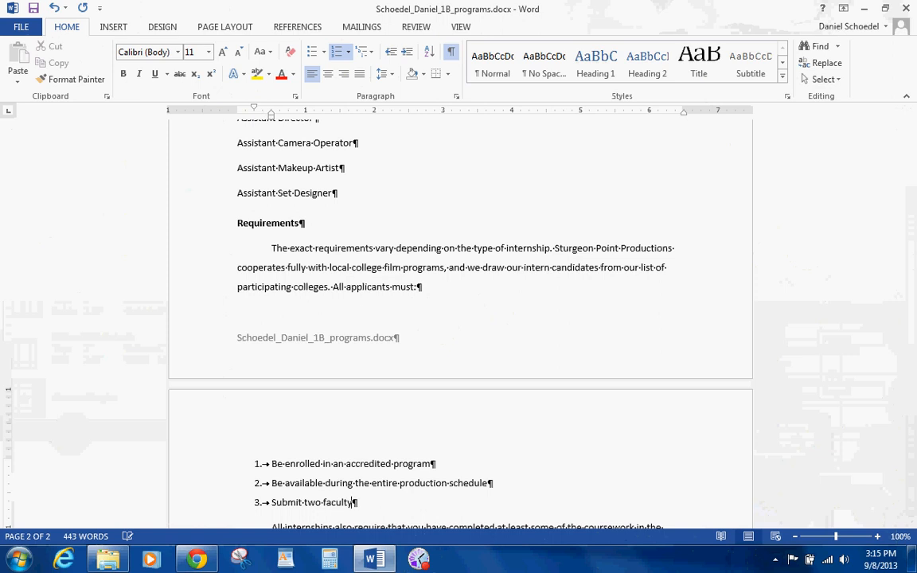
type(" recommendation le")
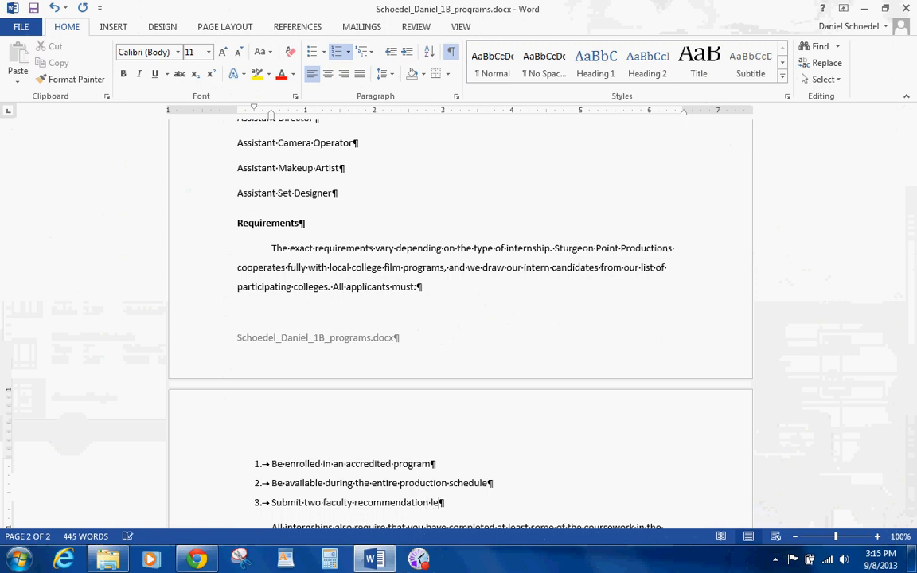
type("tters.")
Change the bullets of the production types list, from Short feature films through Recordings of live concerts, to check marks.
left_click(438, 327)
scroll(438, 328, "up", 5)
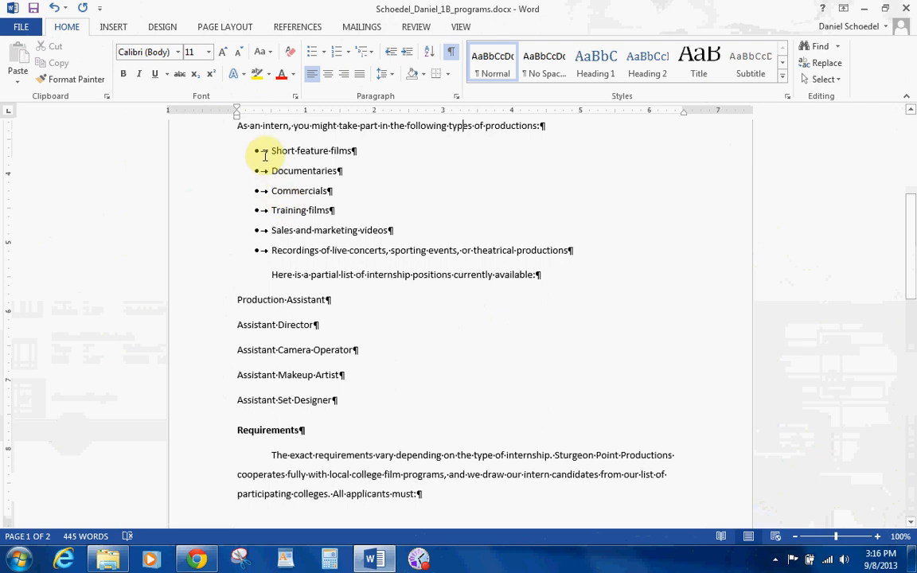
left_click_drag(261, 150, 541, 252)
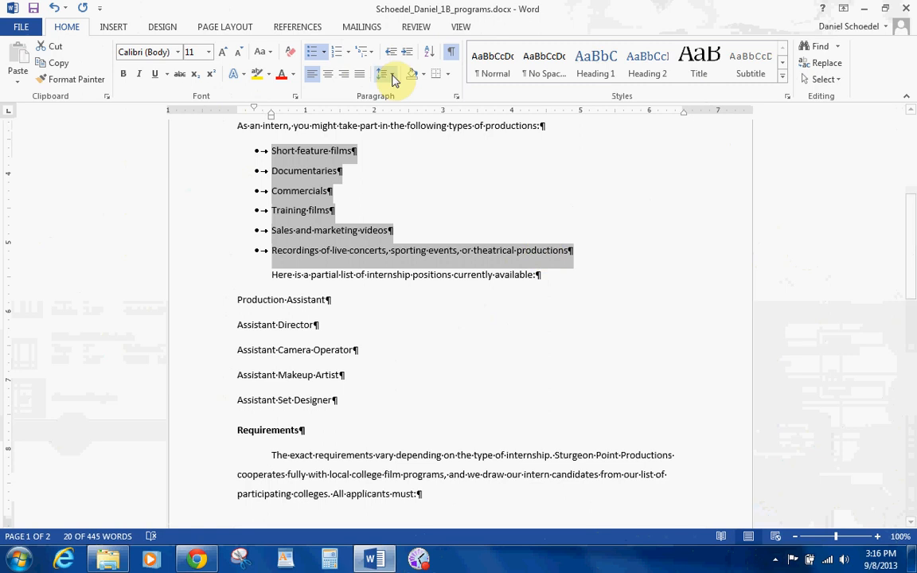
left_click(324, 53)
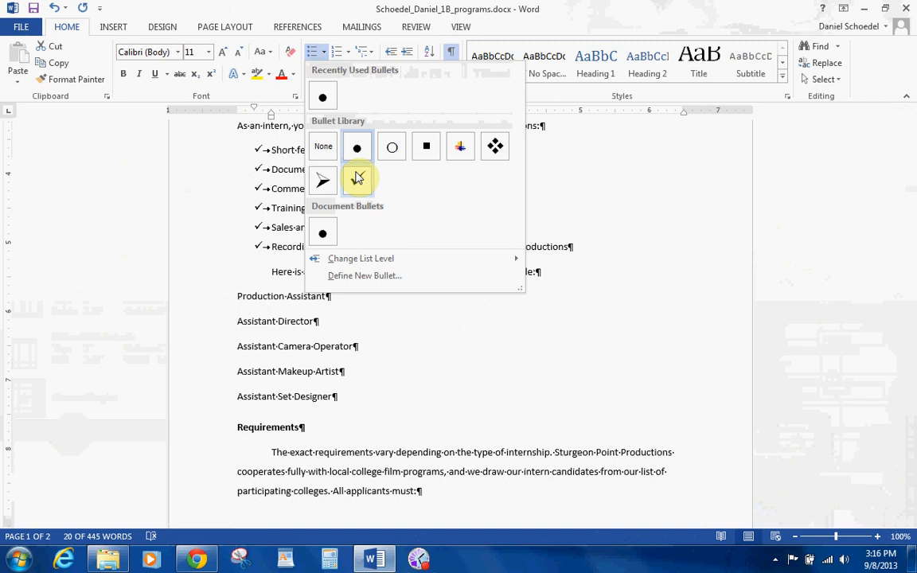
left_click(358, 179)
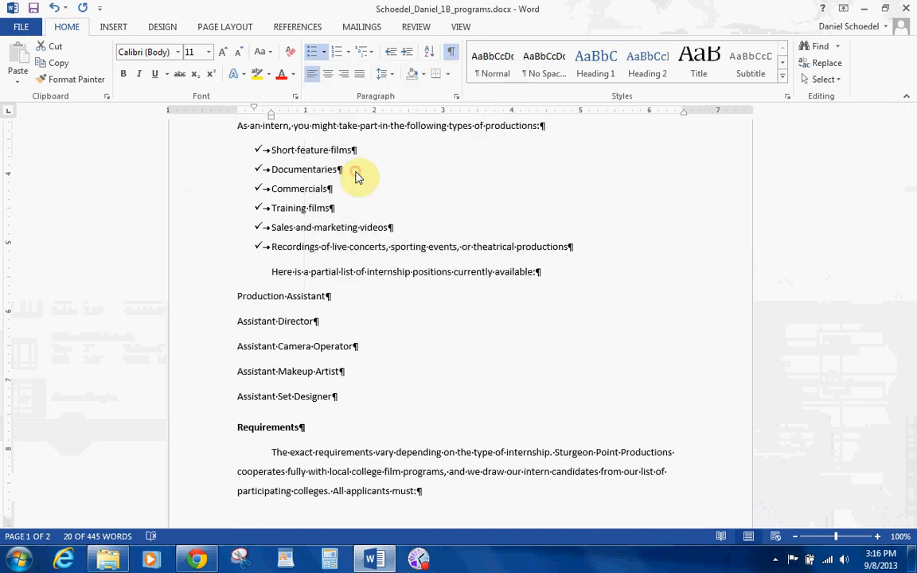
left_click(323, 52)
mouse_move(369, 261)
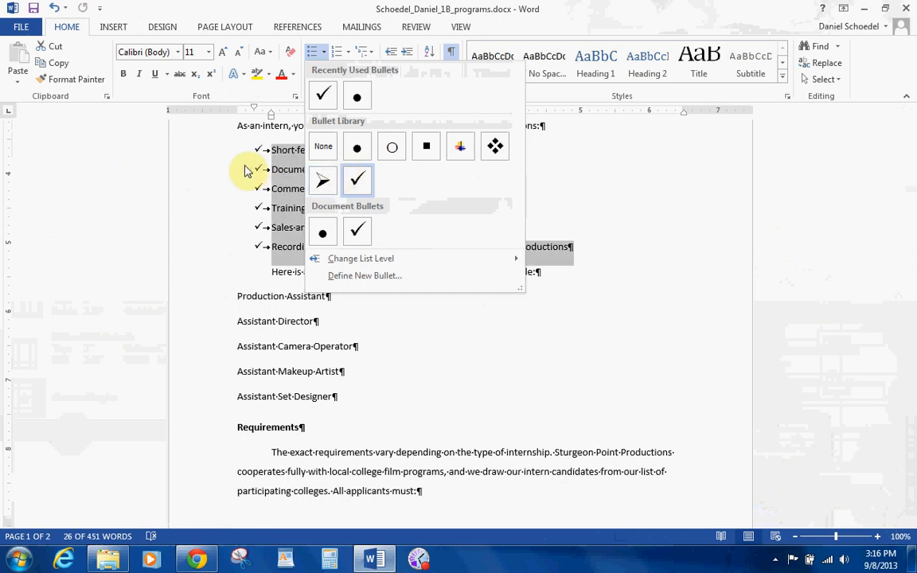
left_click(216, 173)
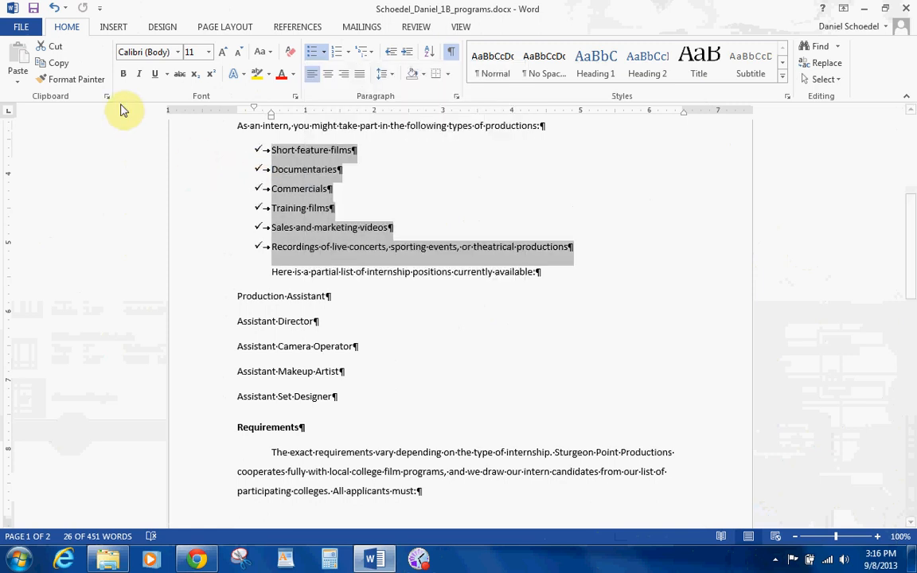
Copy the check mark list formatting with Format Painter onto the September meetings from Technical through Music.
left_click(72, 81)
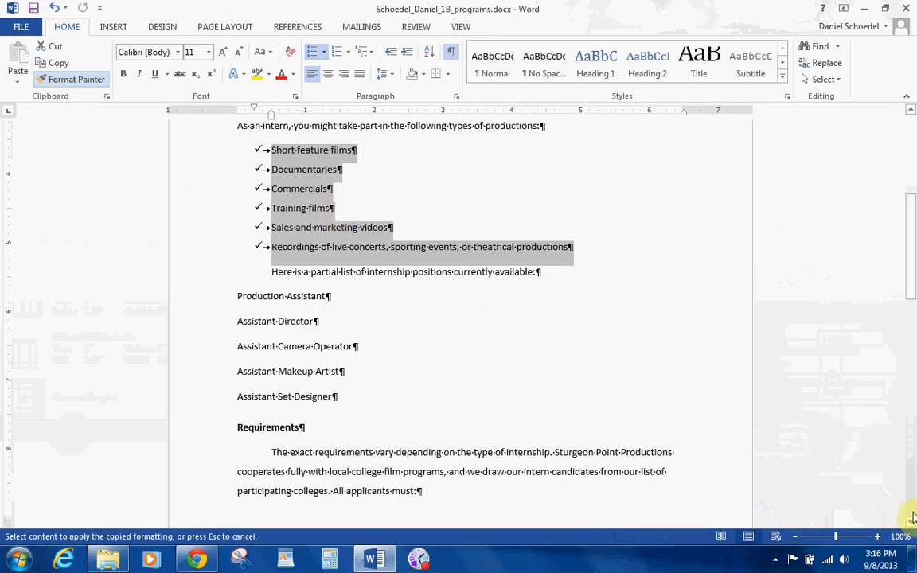
scroll(909, 521, "down", 5)
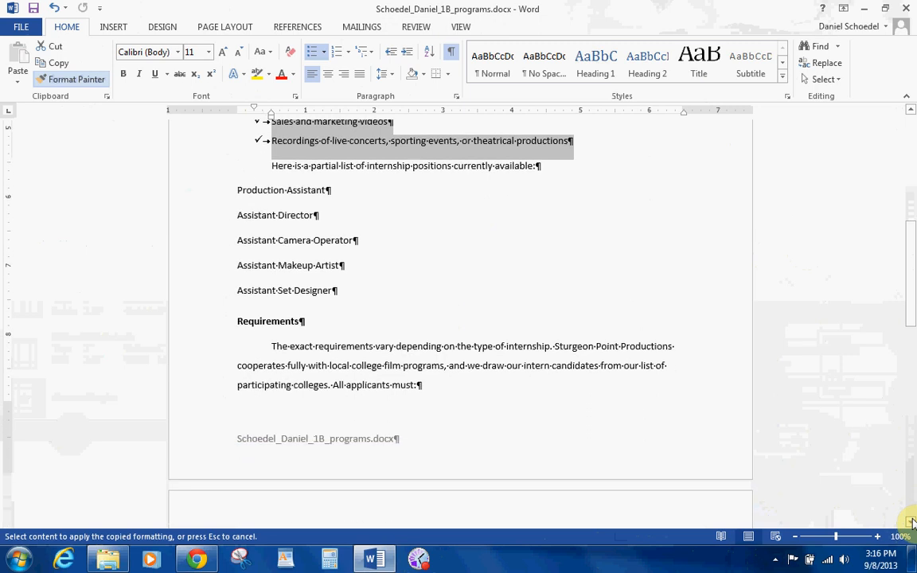
scroll(909, 521, "down", 9)
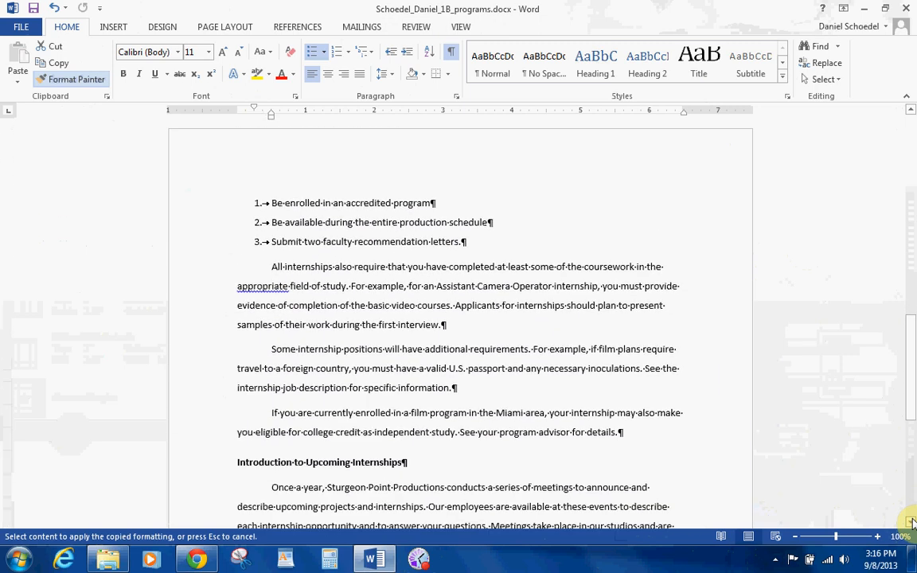
scroll(909, 521, "down", 4)
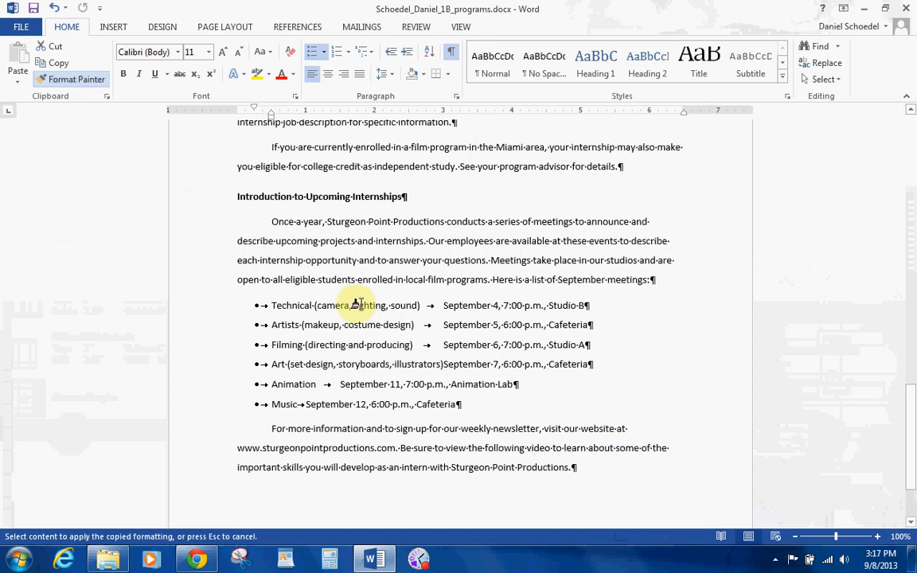
mouse_move(271, 306)
left_mouse_down()
mouse_move(385, 352)
mouse_move(409, 380)
mouse_move(465, 408)
left_mouse_up()
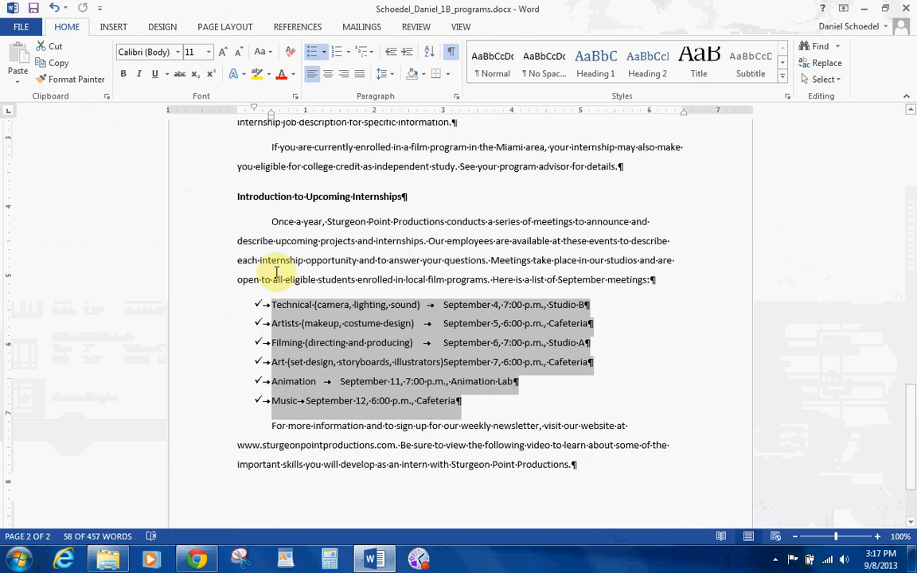
Place a left tab stop at 3.5" on the ruler for the September meetings list.
left_click(10, 114)
left_click(9, 115)
left_click(9, 115)
left_click(10, 115)
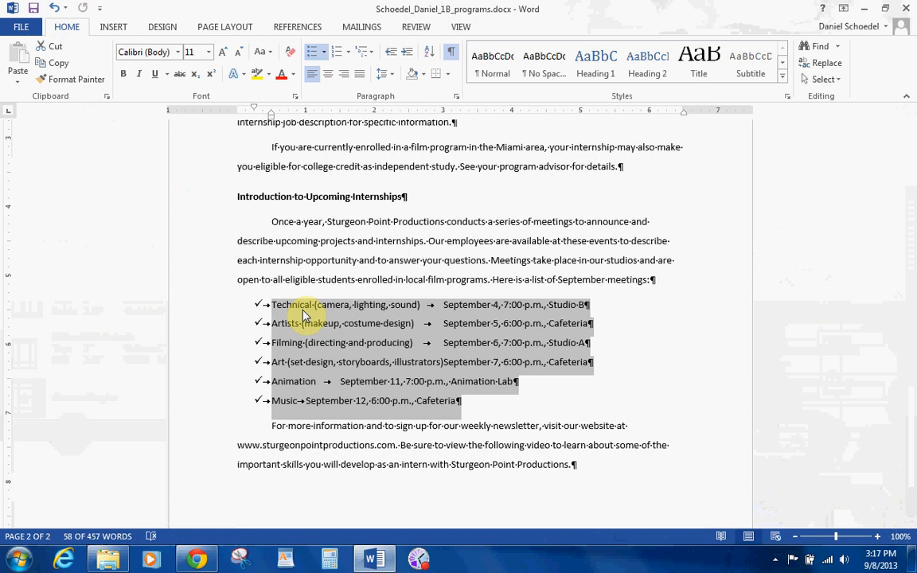
left_click(478, 111)
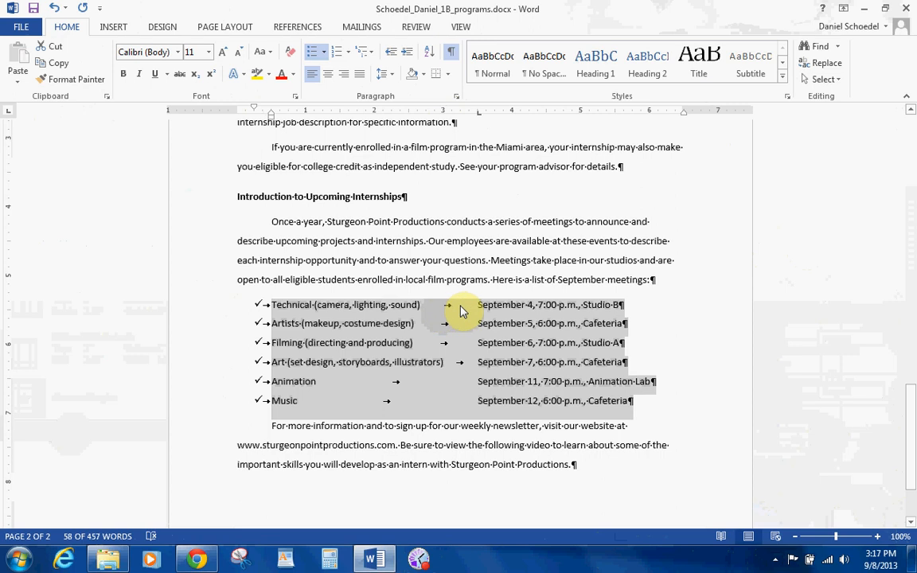
Clear the September meetings list's 3.5" tab stop and set a right-aligned one at 6" with dot leader option 2.
left_click(457, 98)
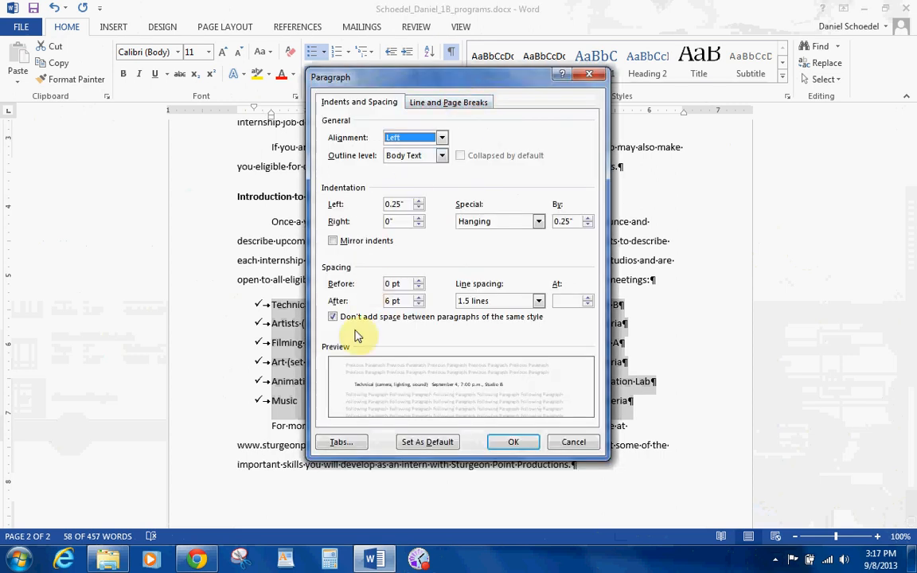
left_click(338, 442)
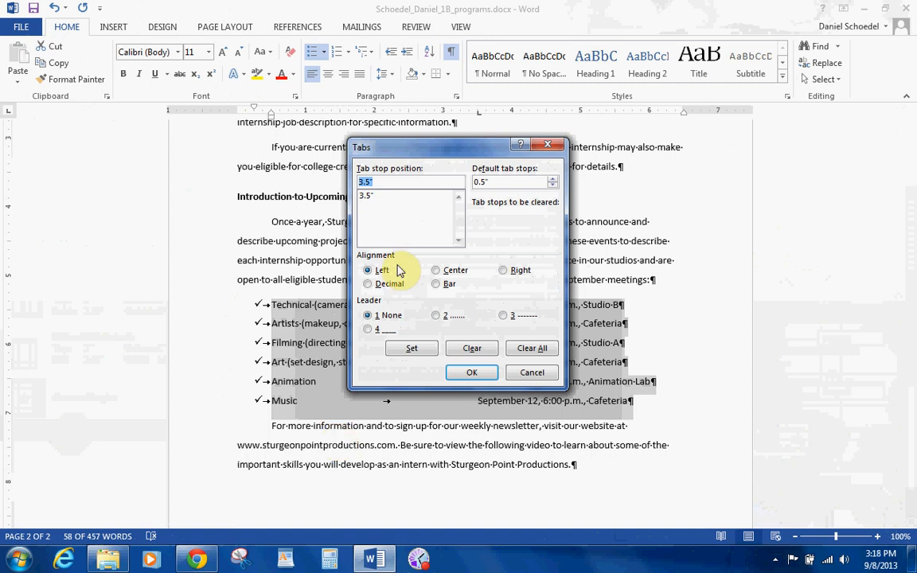
left_click(370, 197)
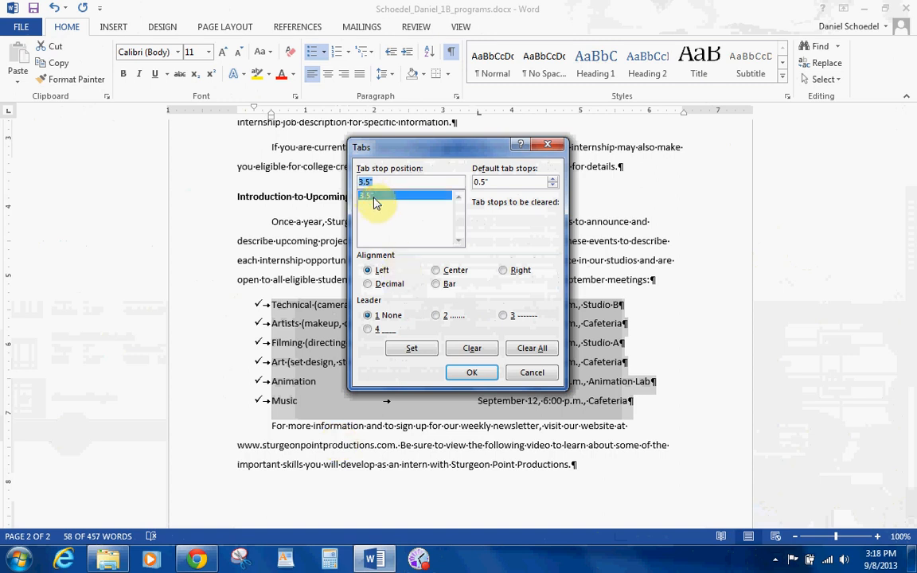
left_click(467, 349)
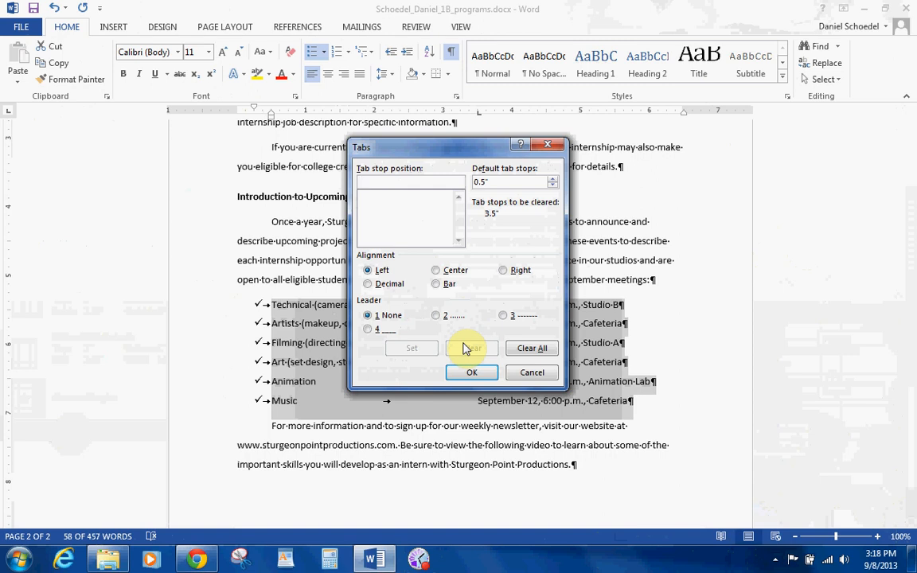
type("6")
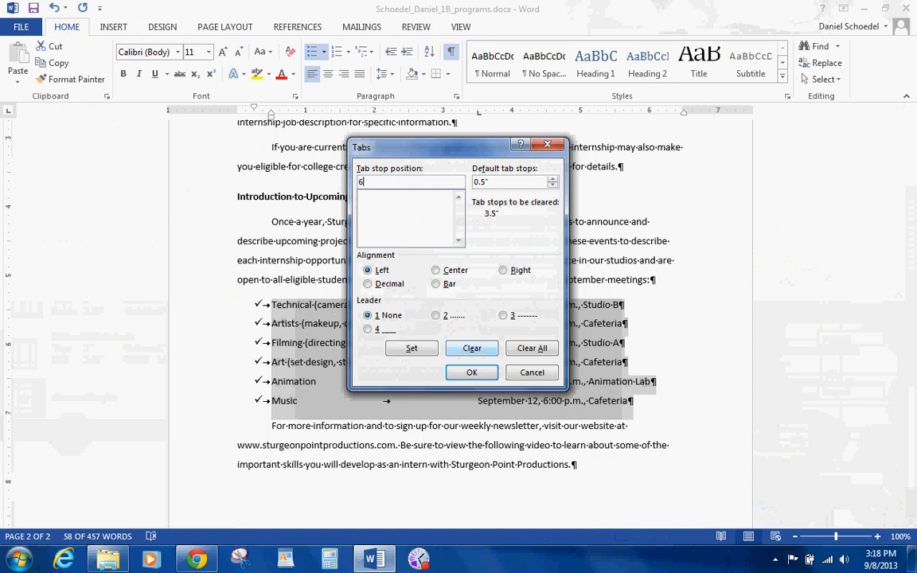
left_click(437, 317)
left_click(507, 271)
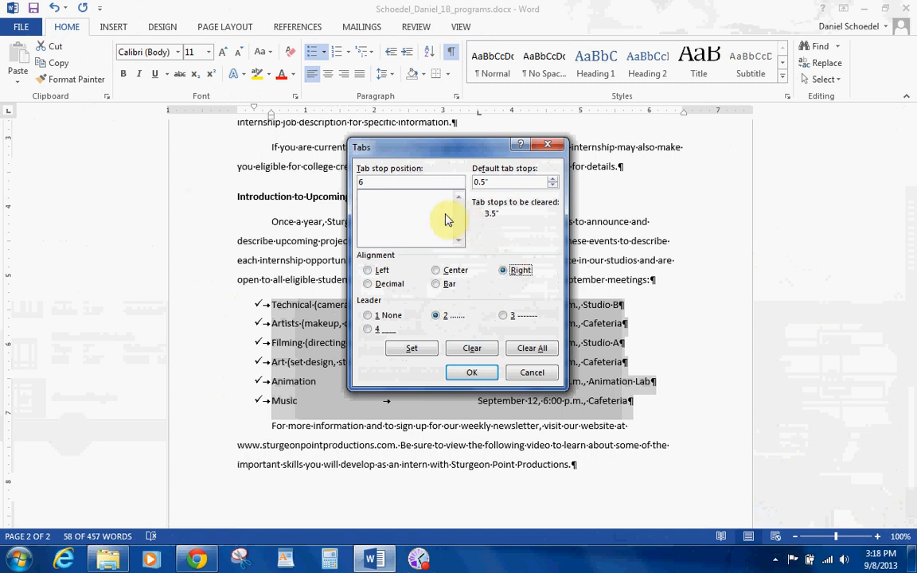
left_click(422, 349)
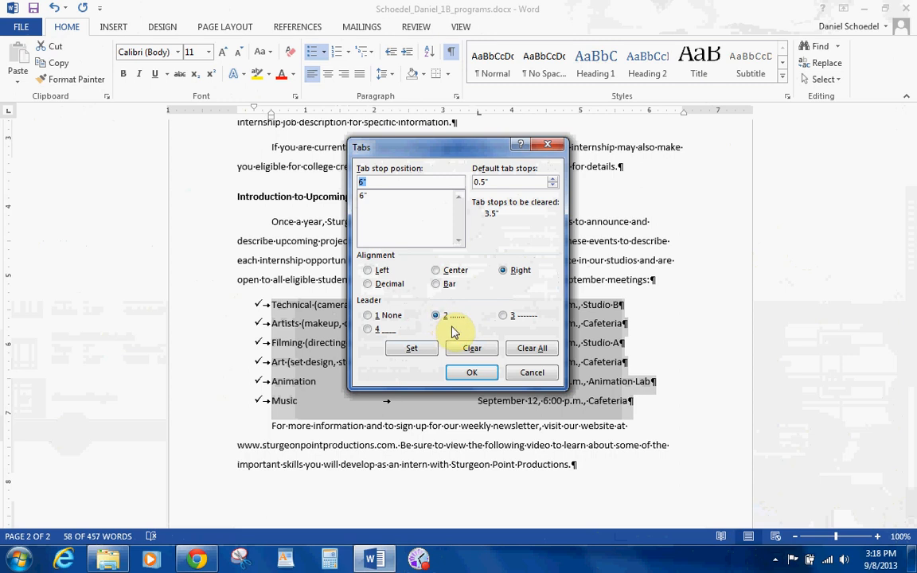
left_click(472, 373)
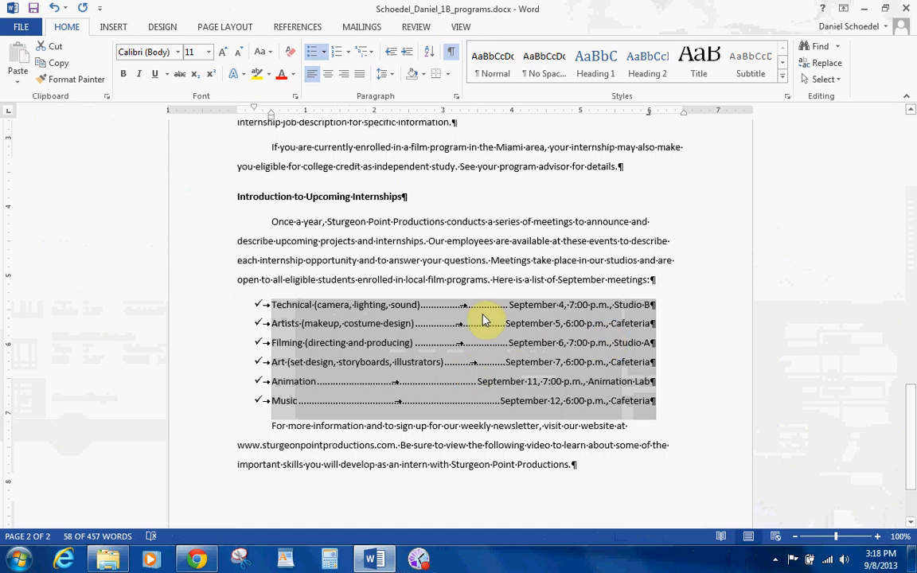
Add "Video Editing" as a new item after Music in the meetings list, followed by a tab.
left_click(652, 403)
key("Return")
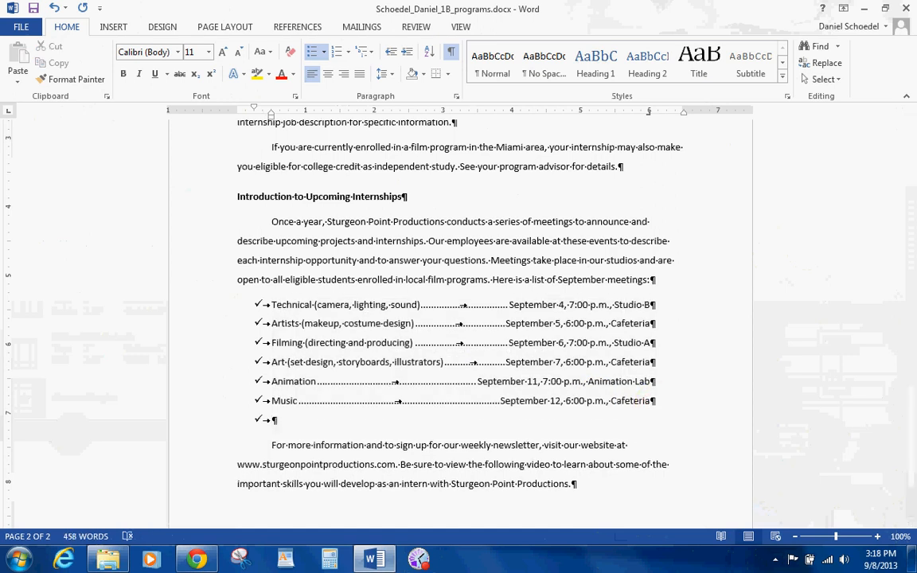
type("Video Edit")
type("ing")
key("Tab")
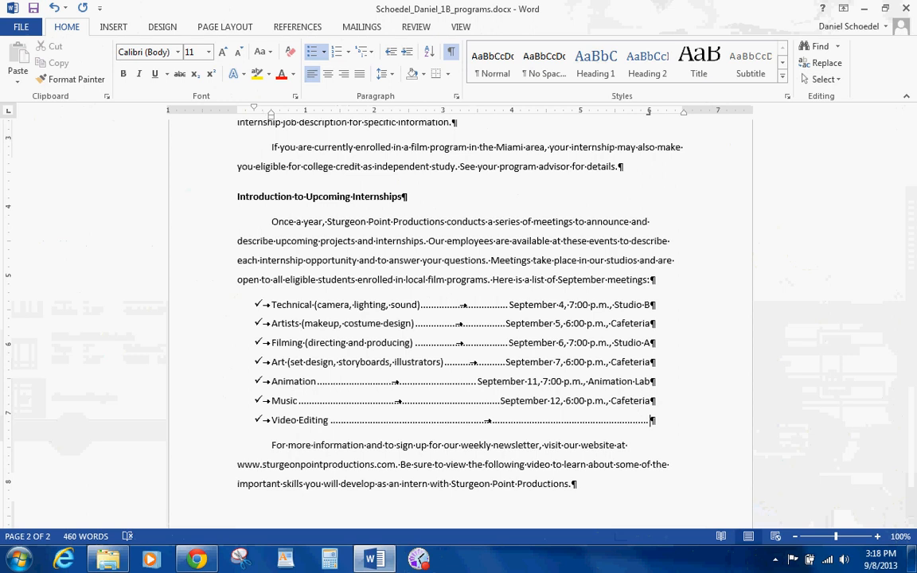
Enter "September 10, 7:00 p.m. Cafeteria" as the Video Editing meeting's details and save the document.
type("Spetemn")
key("BackSpace")
key("BackSpace")
key("BackSpace")
key("BackSpace")
key("BackSpace")
key("BackSpace")
type("eptem")
key("Return")
type("10")
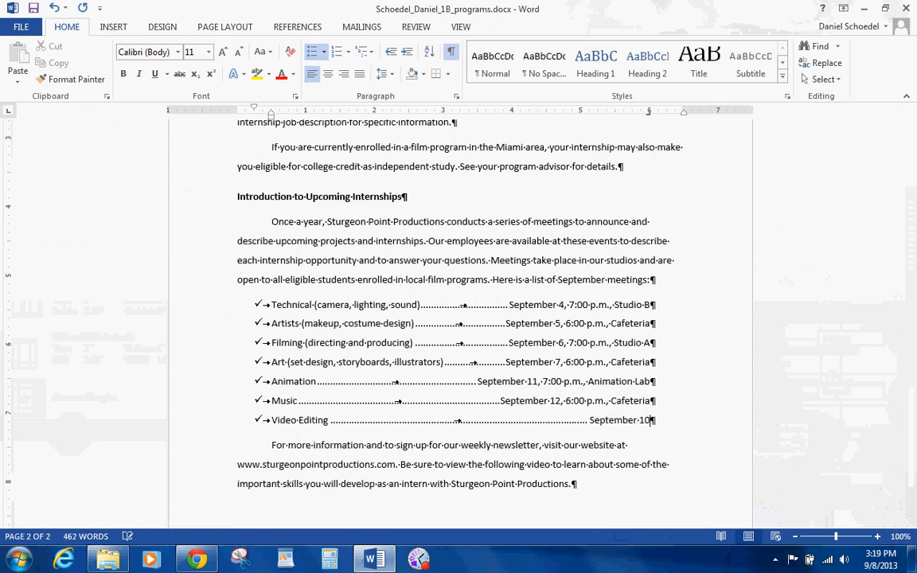
type(", 7:00")
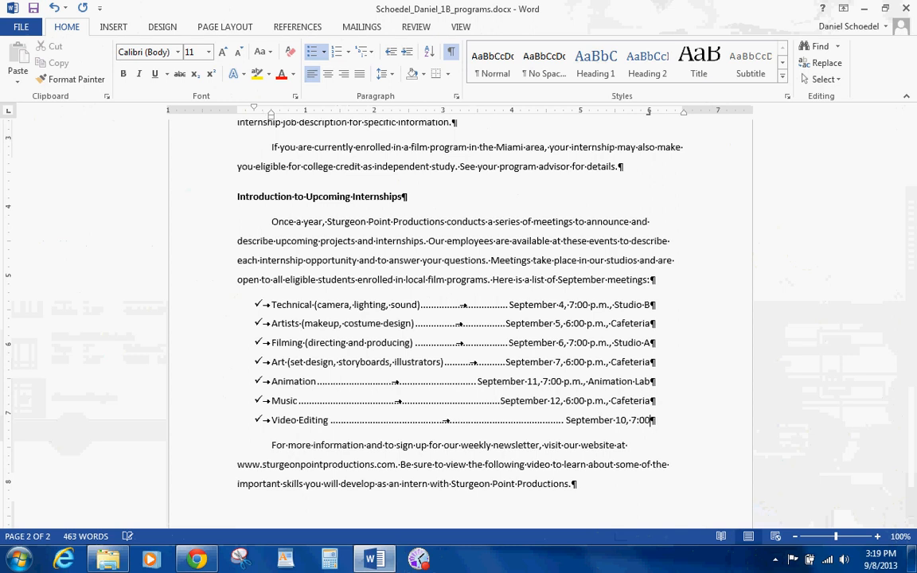
type(" p.m.")
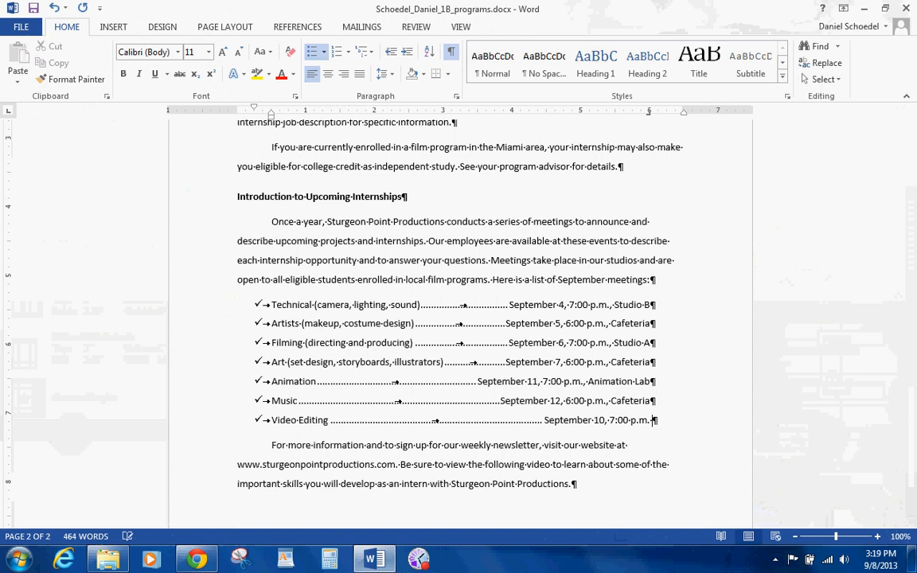
type(" Cafet")
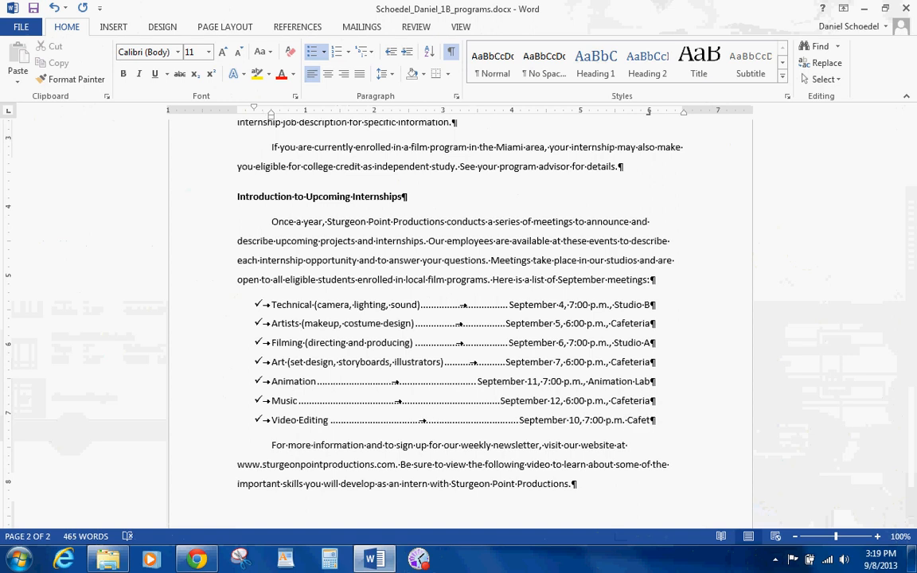
key("BackSpace")
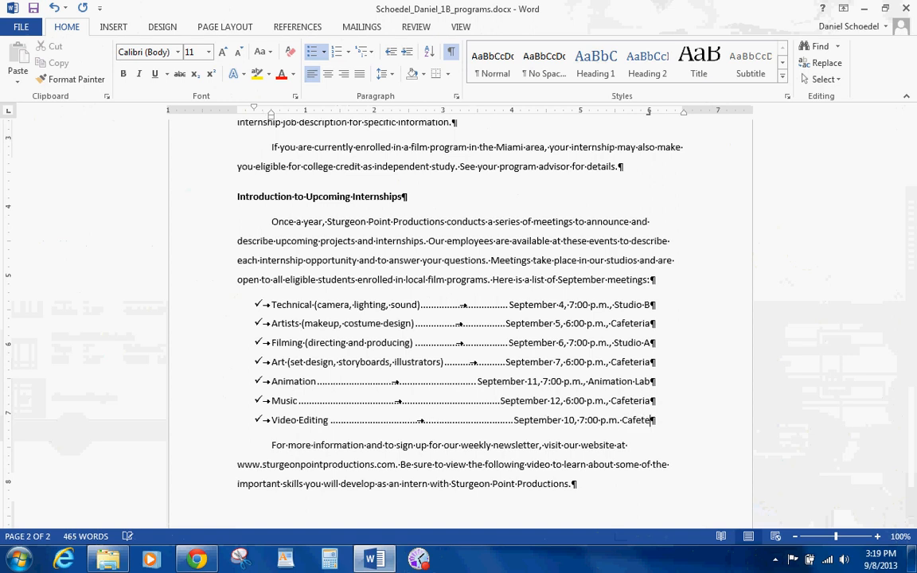
type("teria")
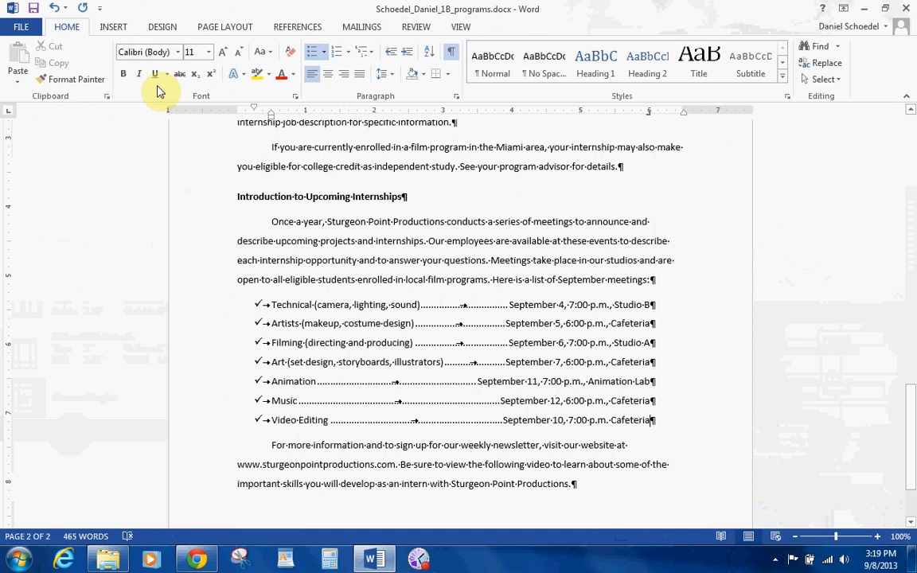
left_click(34, 9)
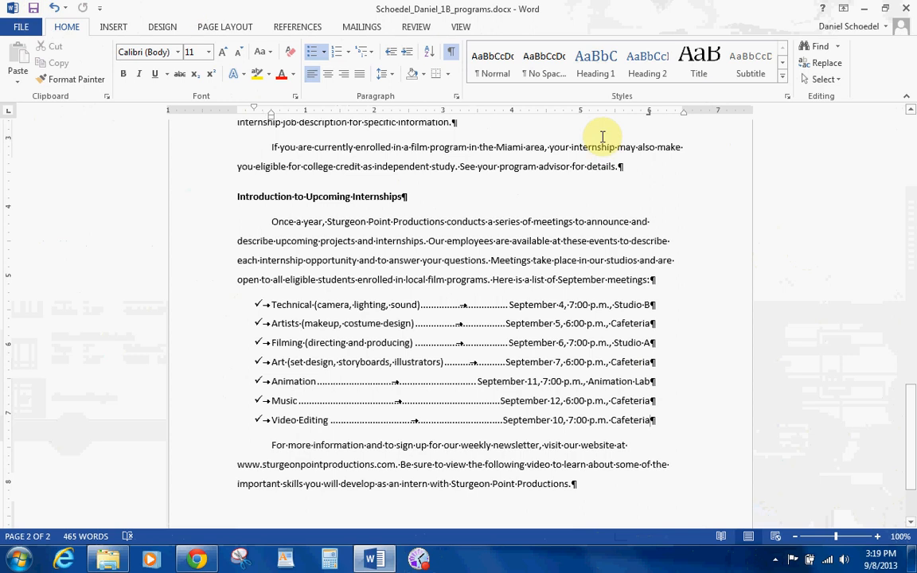
Insert a Basic Chevron Process SmartArt graphic after the "Internship Guide" heading at the start of the document.
key("ctrl+Home")
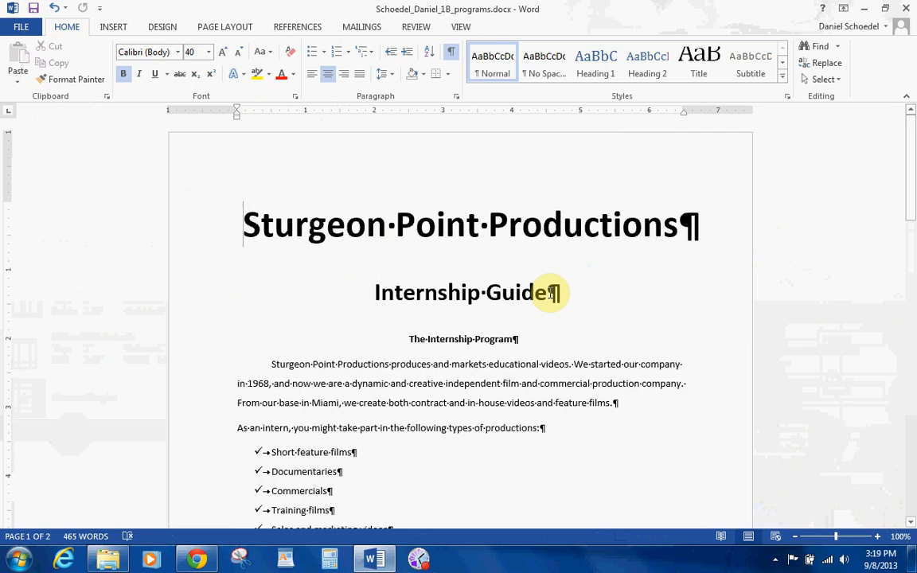
left_click(551, 294)
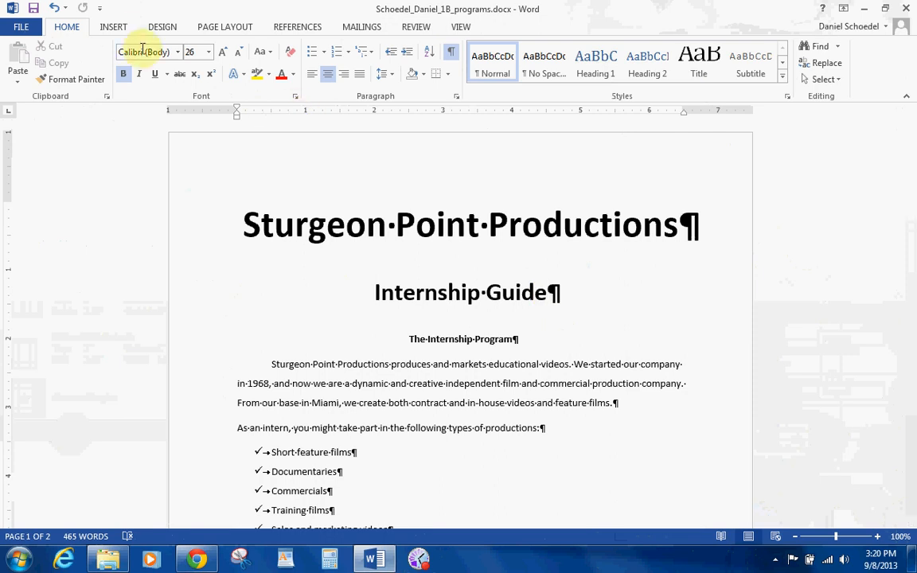
left_click(120, 27)
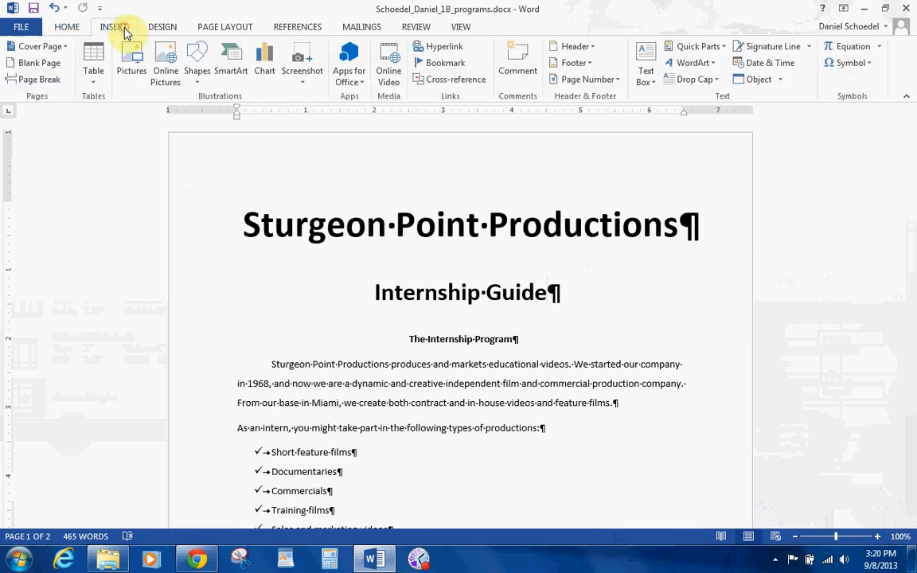
left_click(223, 60)
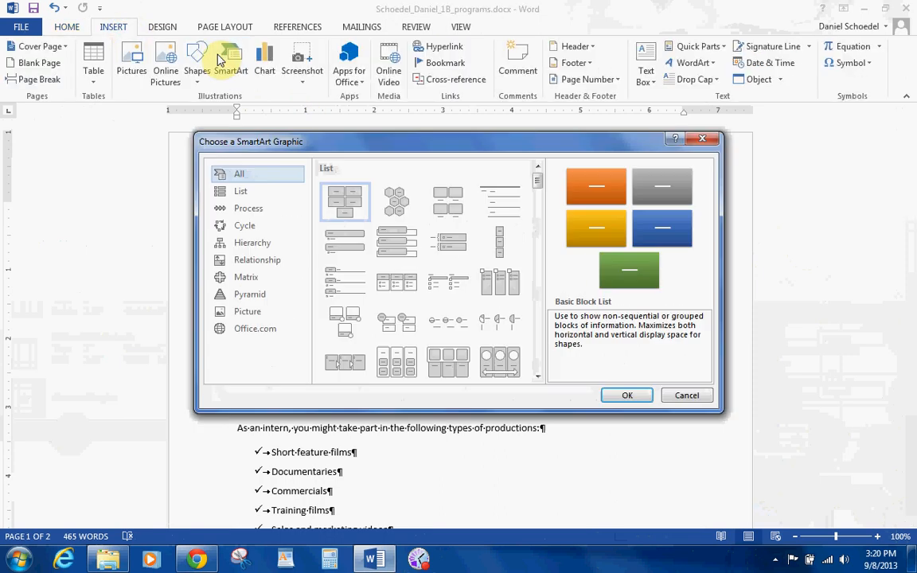
left_click(251, 209)
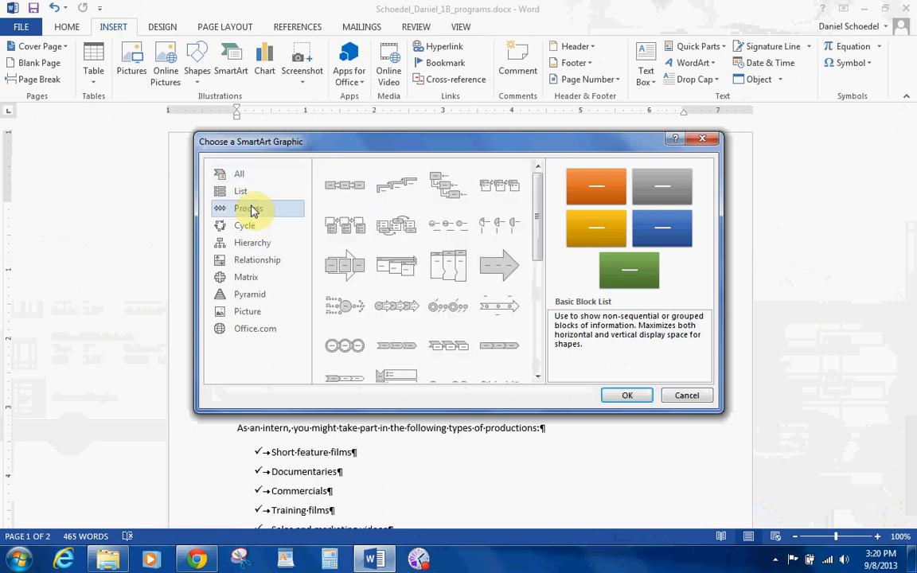
left_click(385, 348)
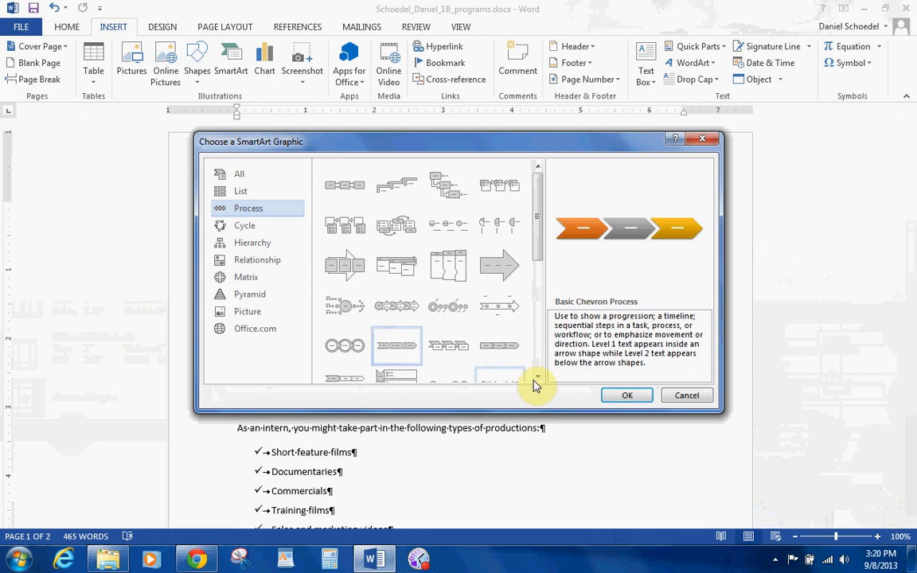
left_click(620, 395)
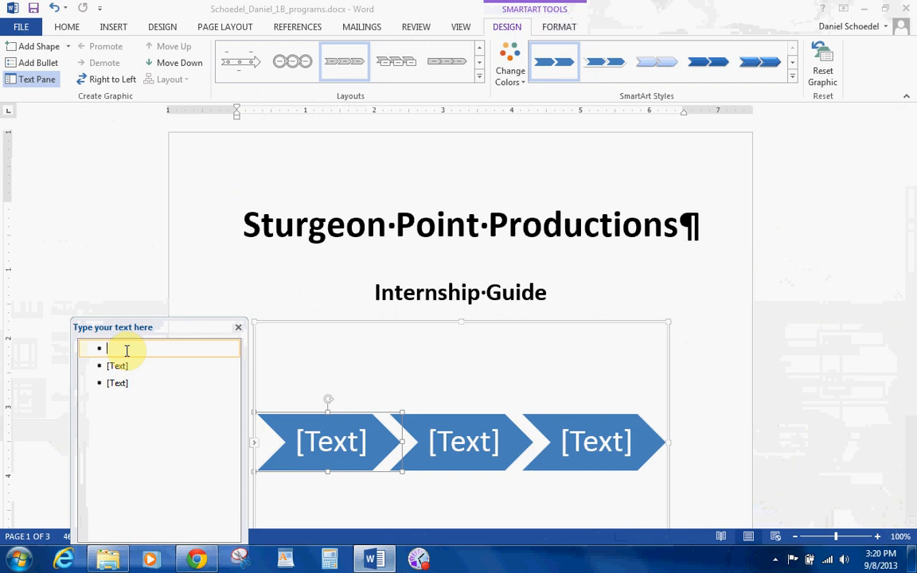
Label the SmartArt graphic's first chevron "Apply Online" and place the cursor in the second chevron's text entry.
type("Apply")
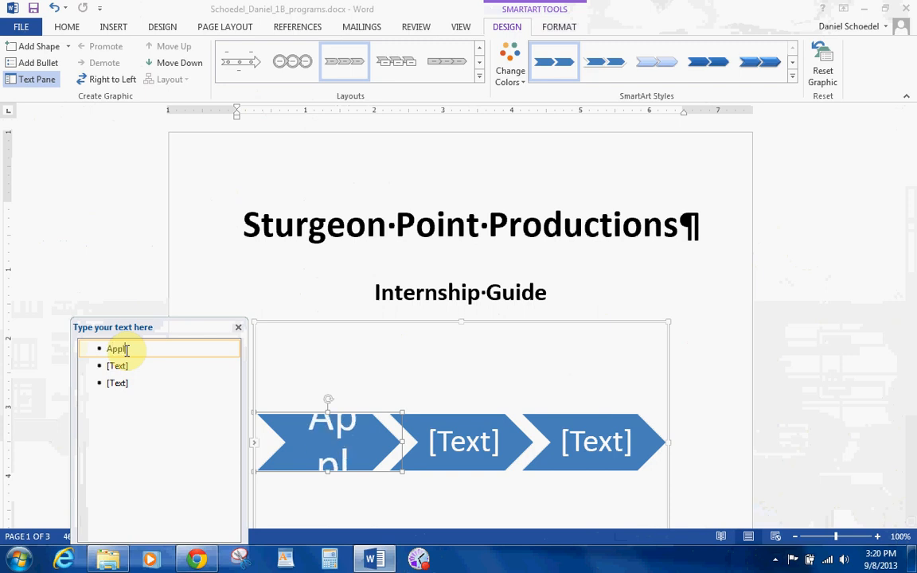
type(" Onl")
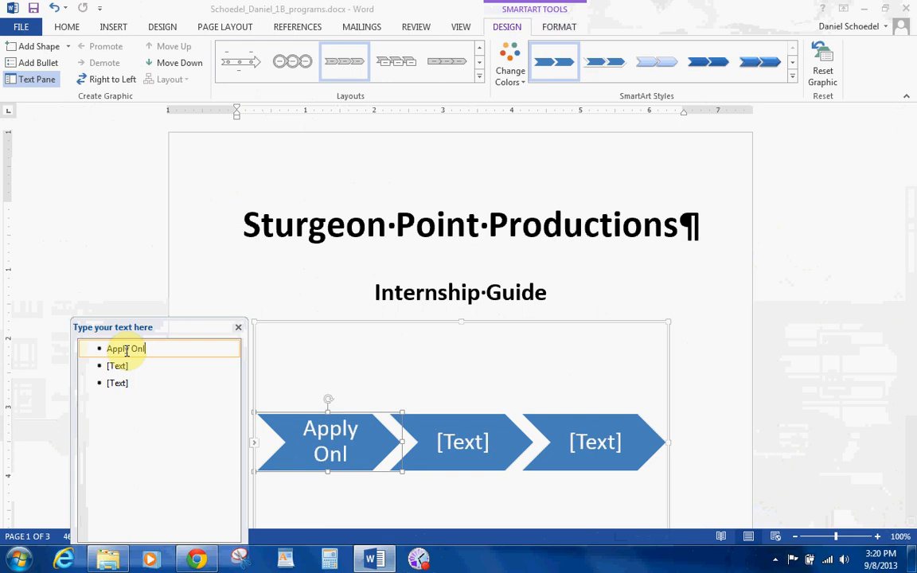
type("ine")
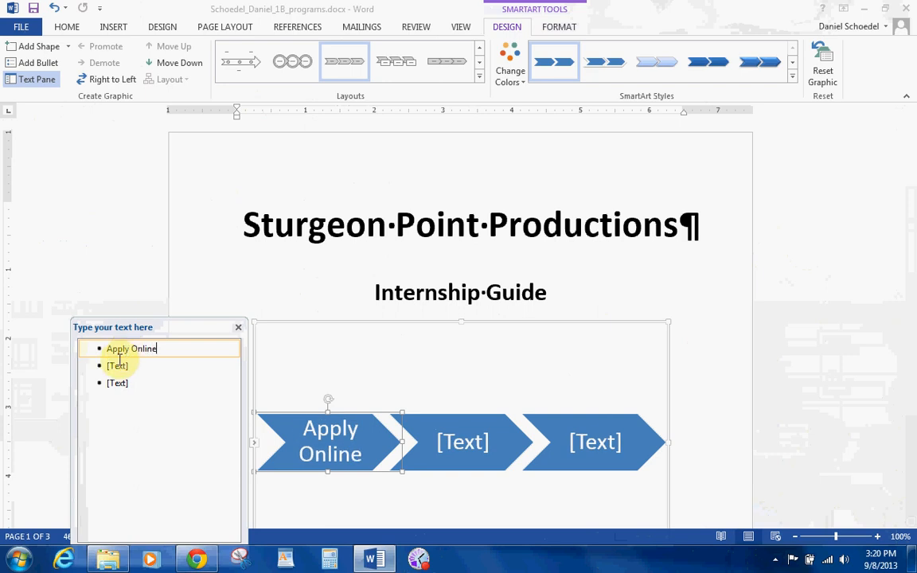
left_click(113, 364)
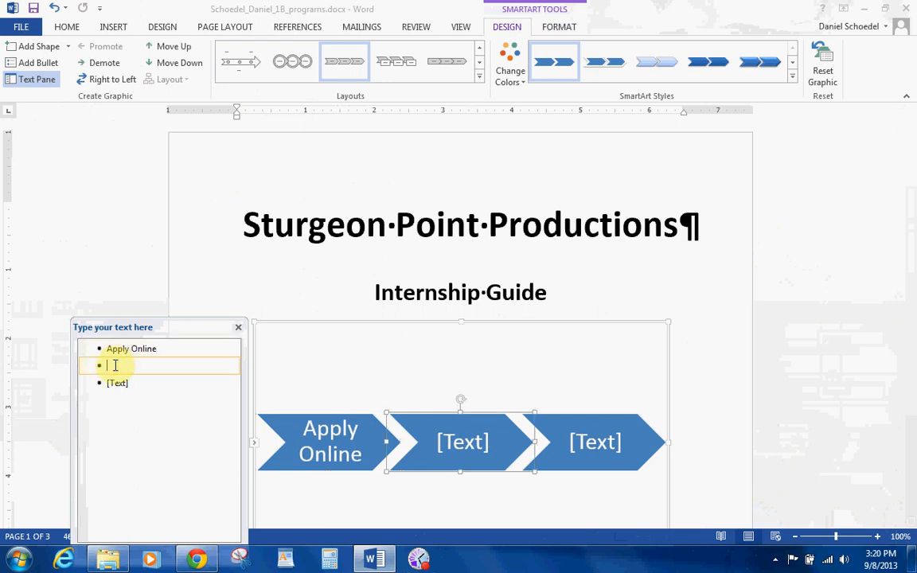